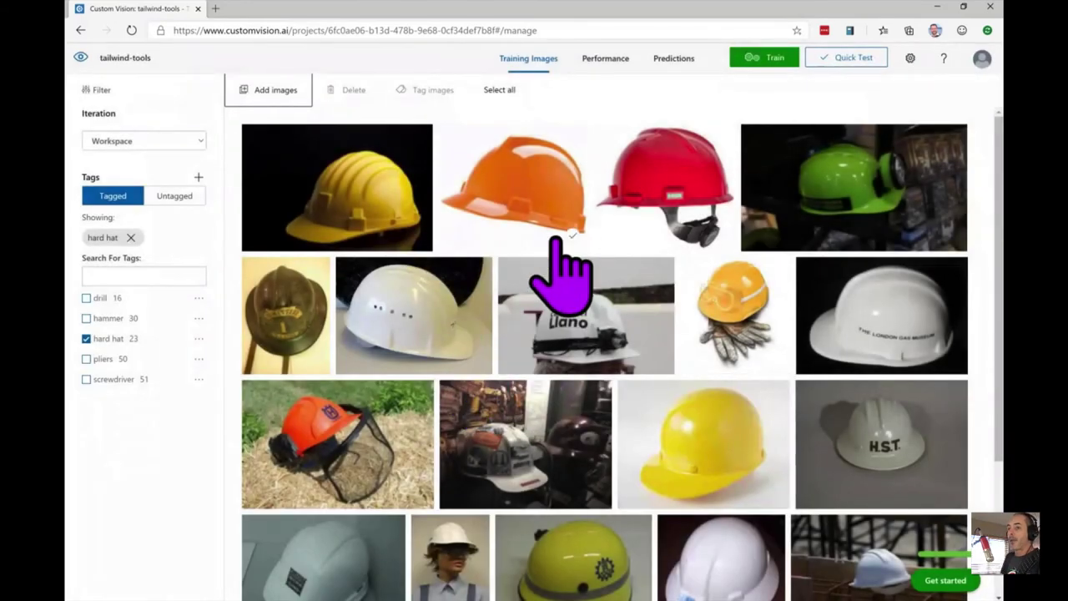
# Train the tailwind-tools model with Quick Training and set the probability threshold to 73%
pyautogui.click(761, 60)
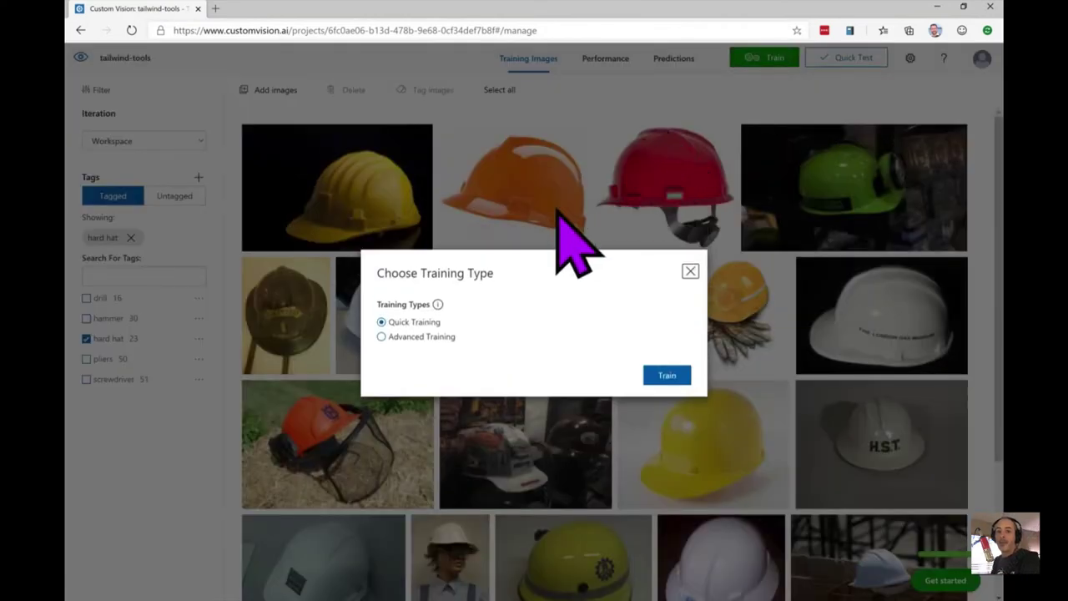
pyautogui.click(672, 377)
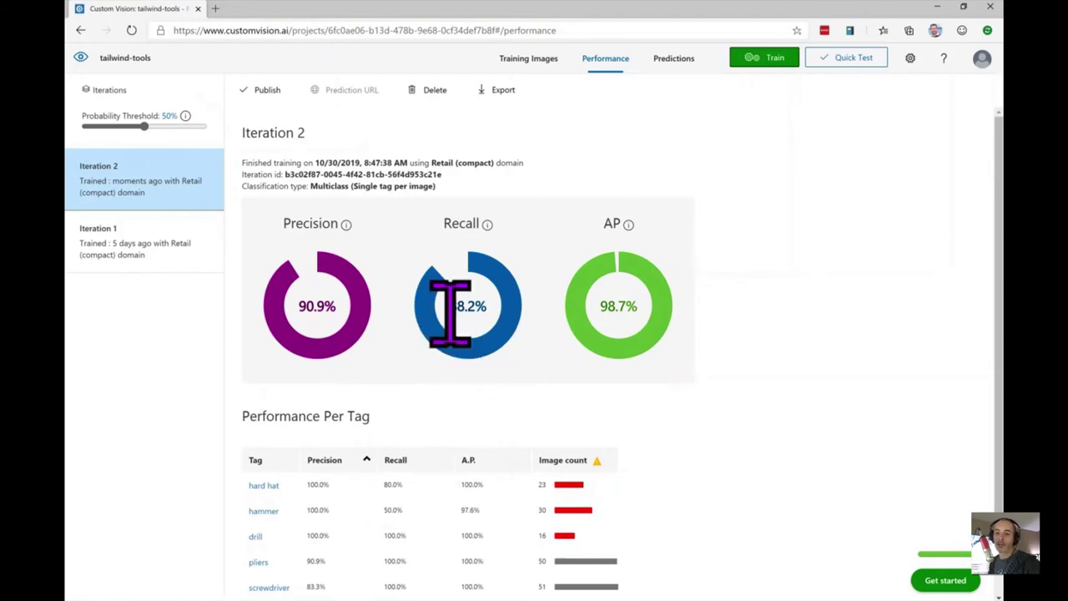
pyautogui.moveTo(145, 126); pyautogui.dragTo(171, 127)
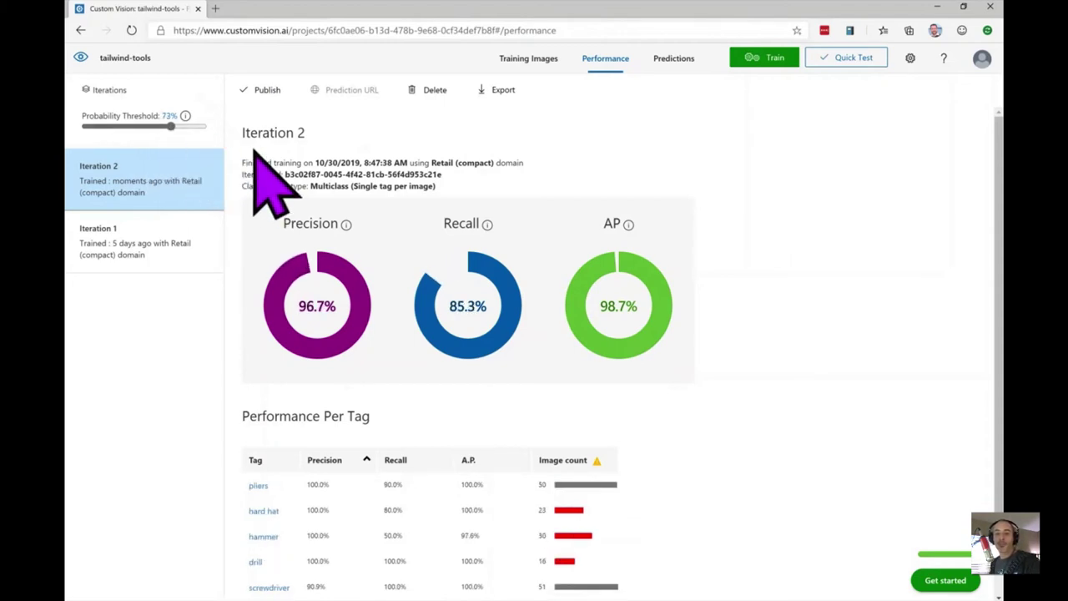
pyautogui.doubleClick(169, 117)
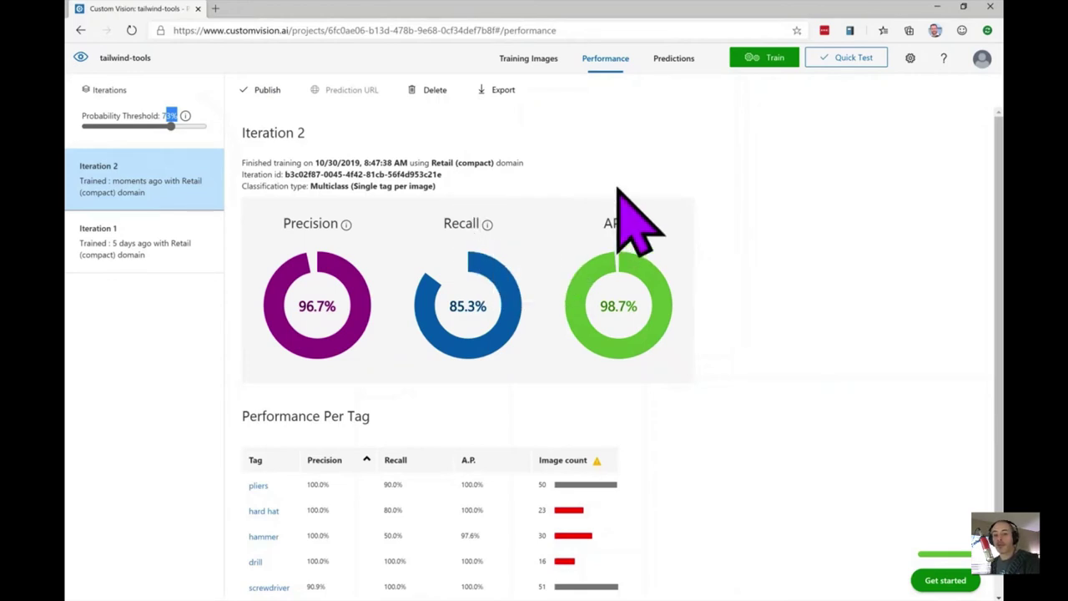
# Run a Quick Test of Iteration 2 on the local image man in hardhat.jpg from the aiml20 test images folder
pyautogui.click(838, 62)
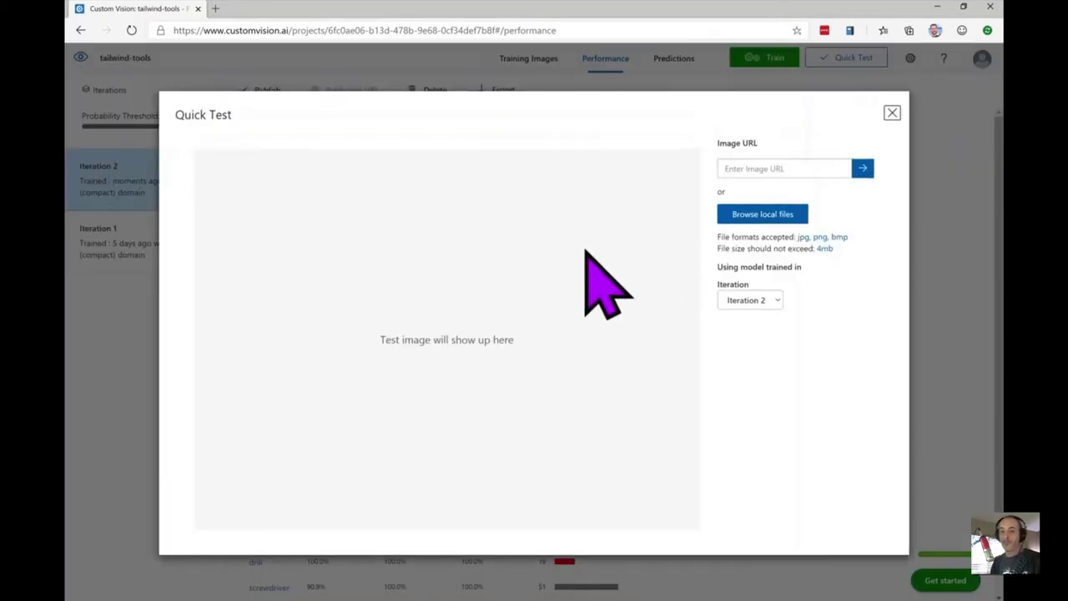
pyautogui.click(755, 213)
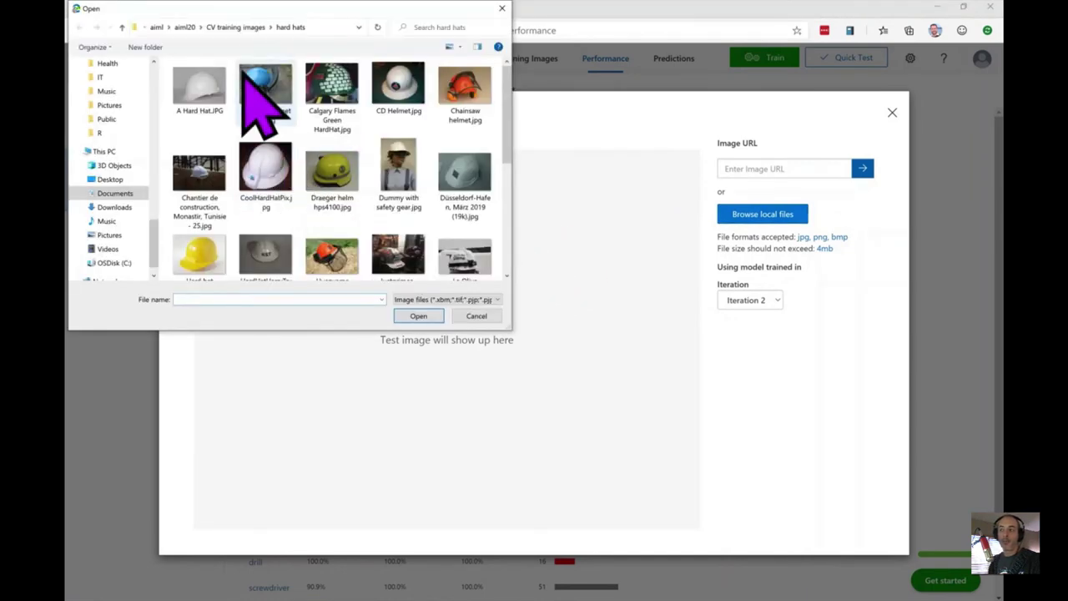
pyautogui.click(237, 27)
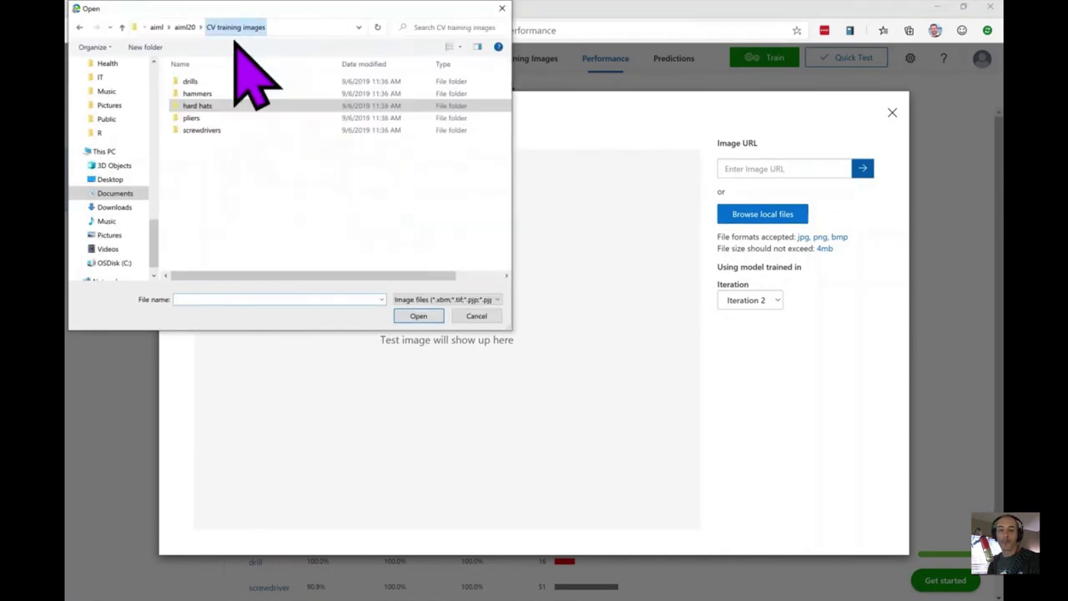
pyautogui.click(187, 26)
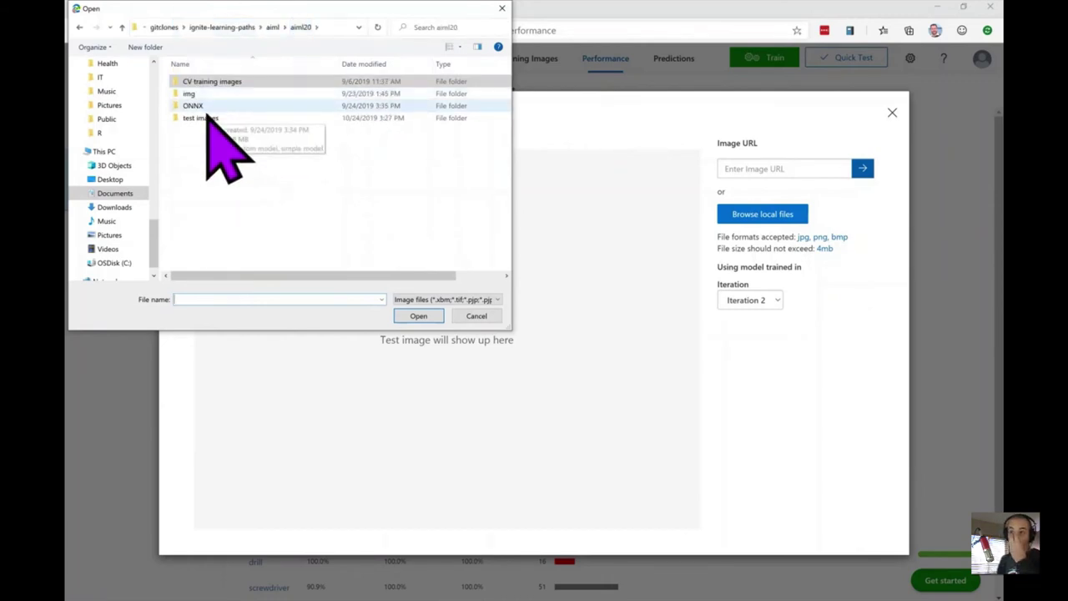
pyautogui.click(208, 117)
pyautogui.click(209, 117)
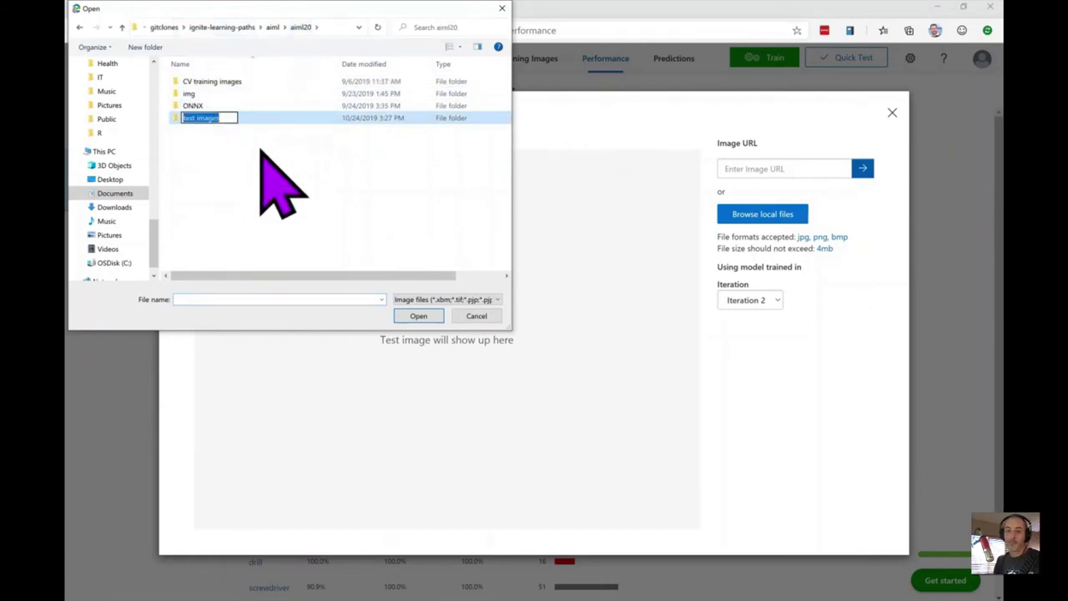
pyautogui.click(180, 122)
pyautogui.doubleClick(181, 122)
pyautogui.click(288, 134)
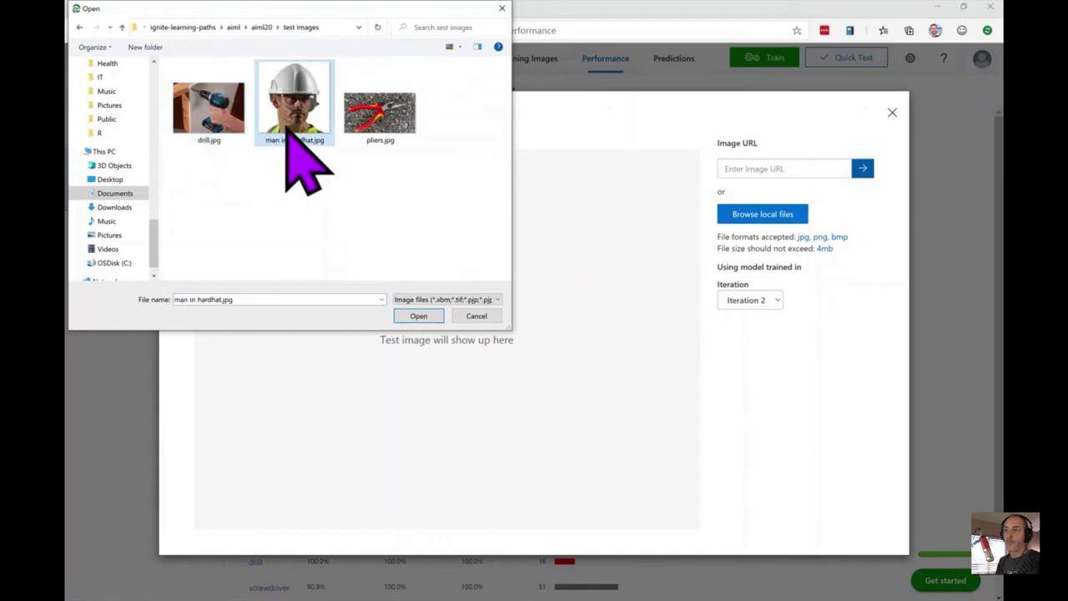
pyautogui.click(418, 316)
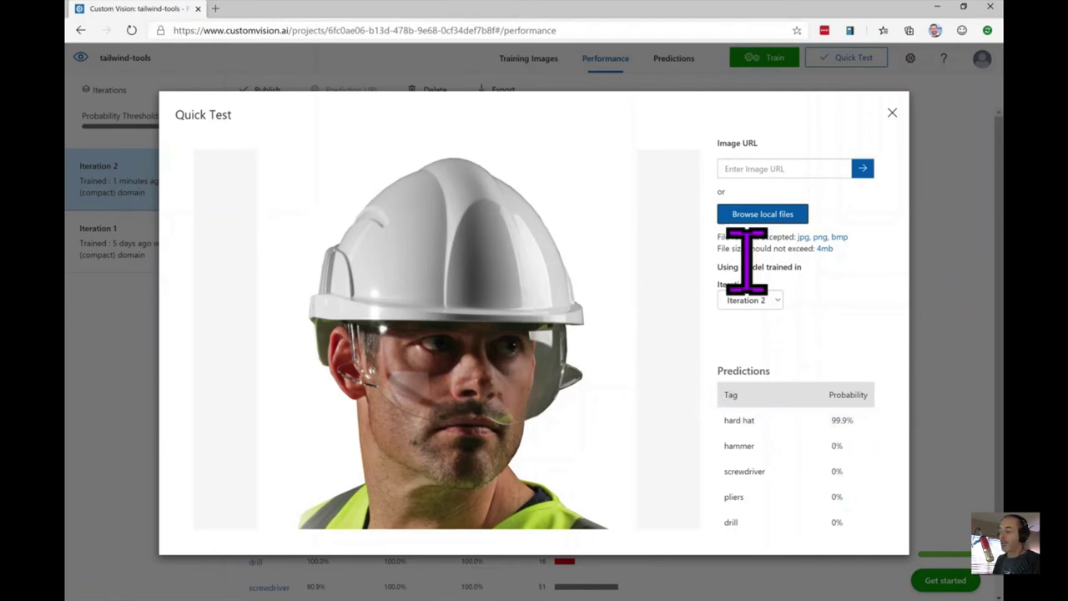
# Run the Quick Test on the local image drill.jpg
pyautogui.click(762, 218)
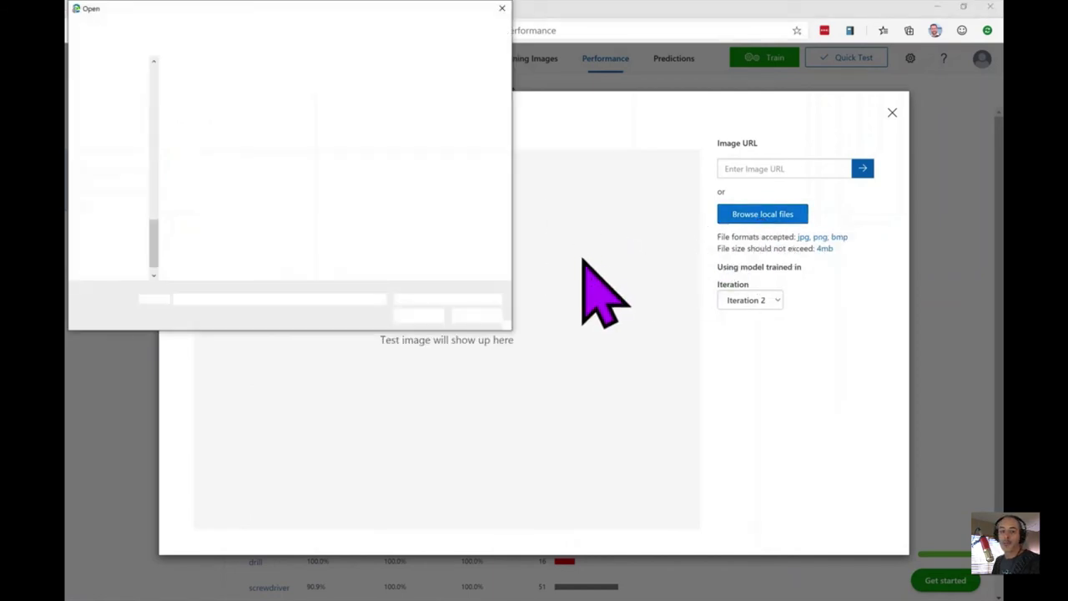
pyautogui.click(221, 121)
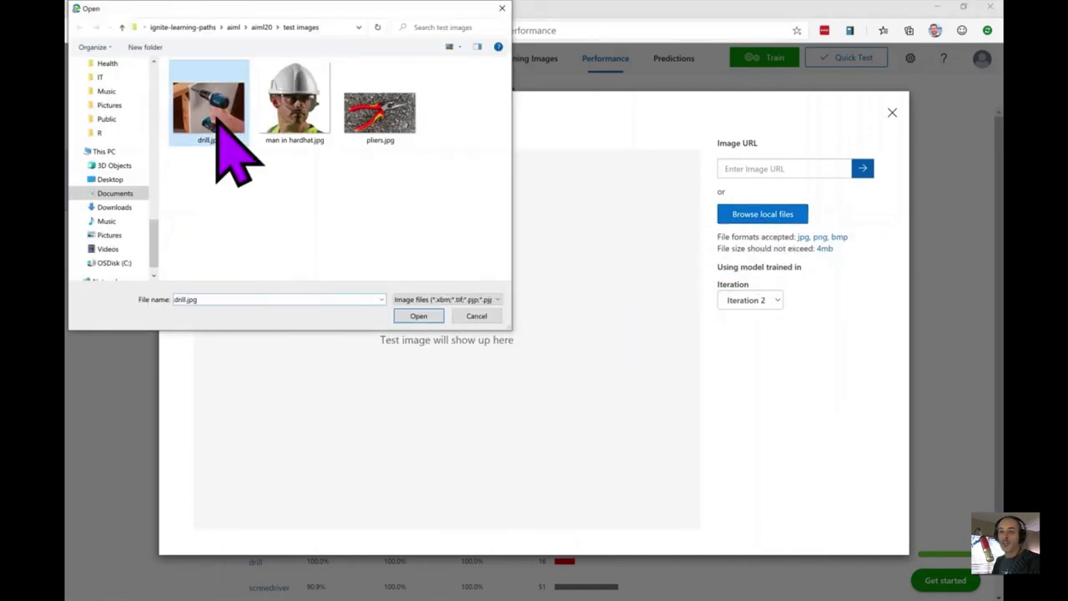
pyautogui.click(422, 318)
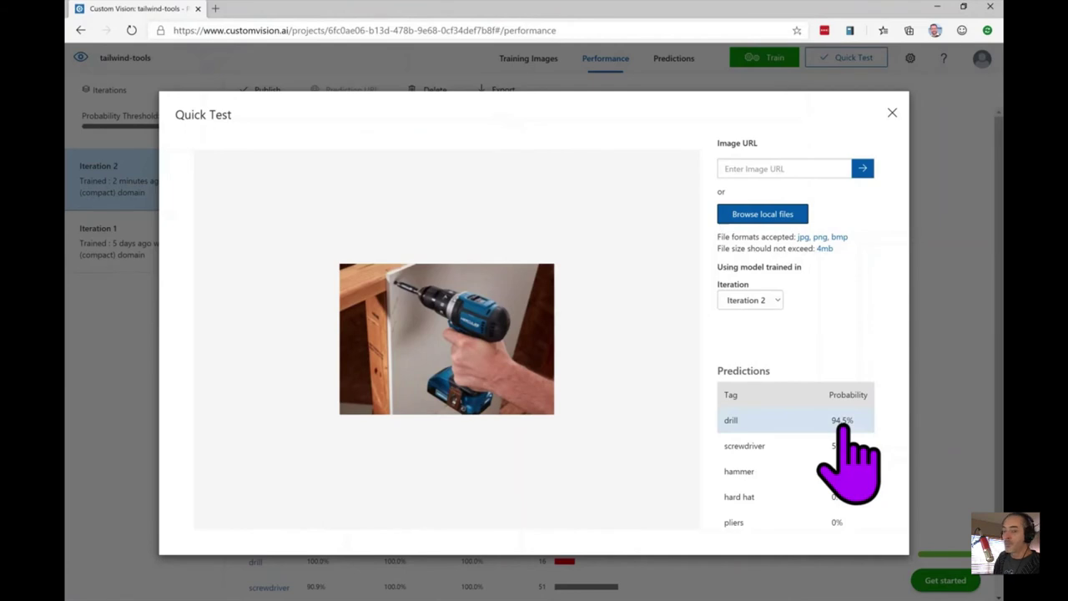
# Run the Quick Test on the local image pliers.jpg and close the test dialog
pyautogui.click(763, 215)
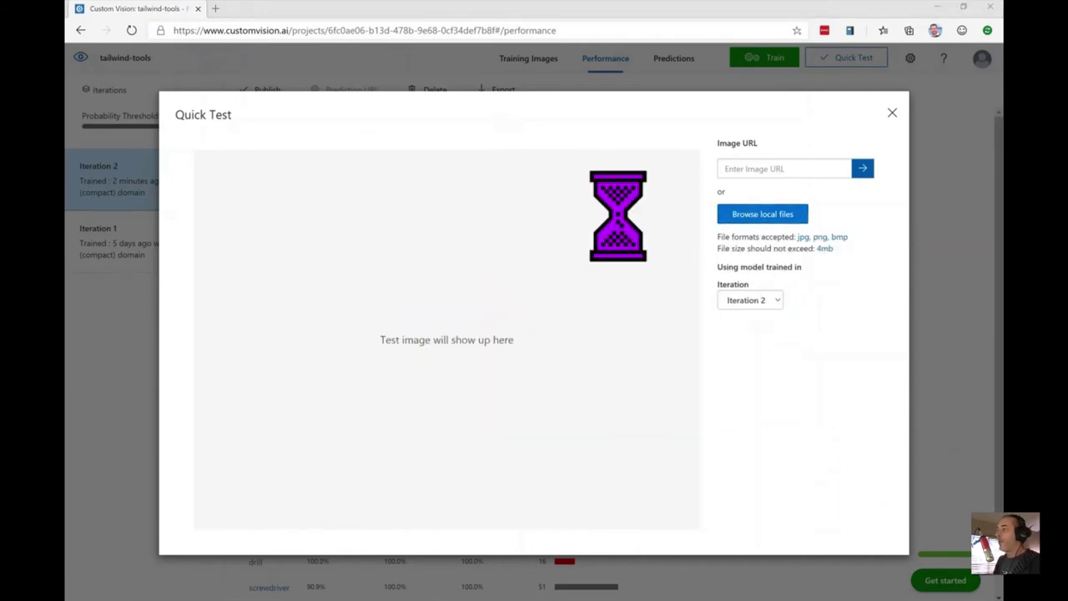
pyautogui.click(386, 125)
pyautogui.click(414, 316)
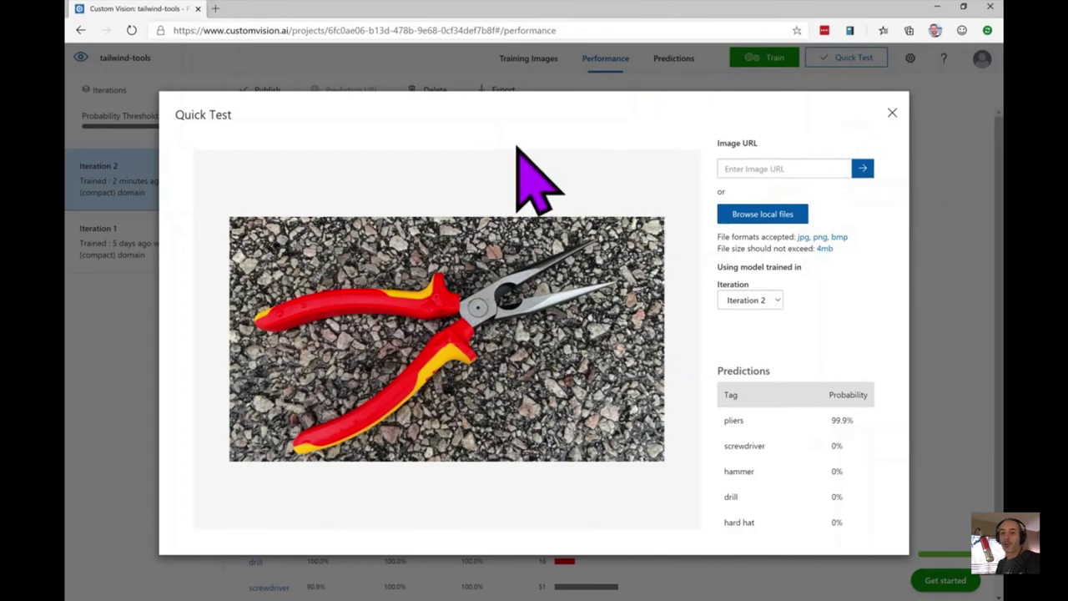
pyautogui.click(892, 113)
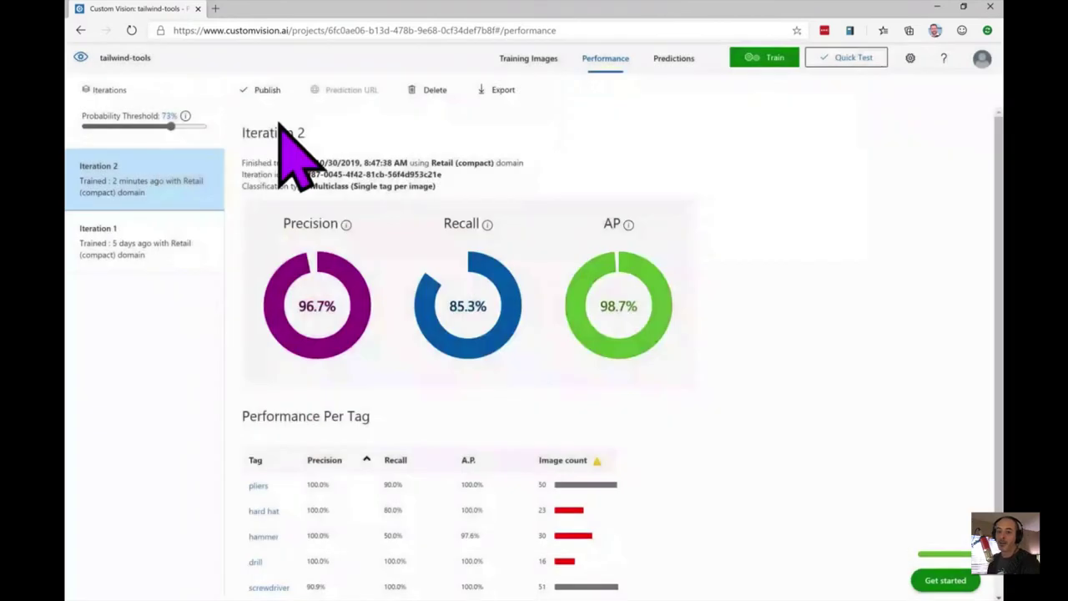
# Export Iteration 2 for the ONNX platform and download the exported model
pyautogui.click(497, 91)
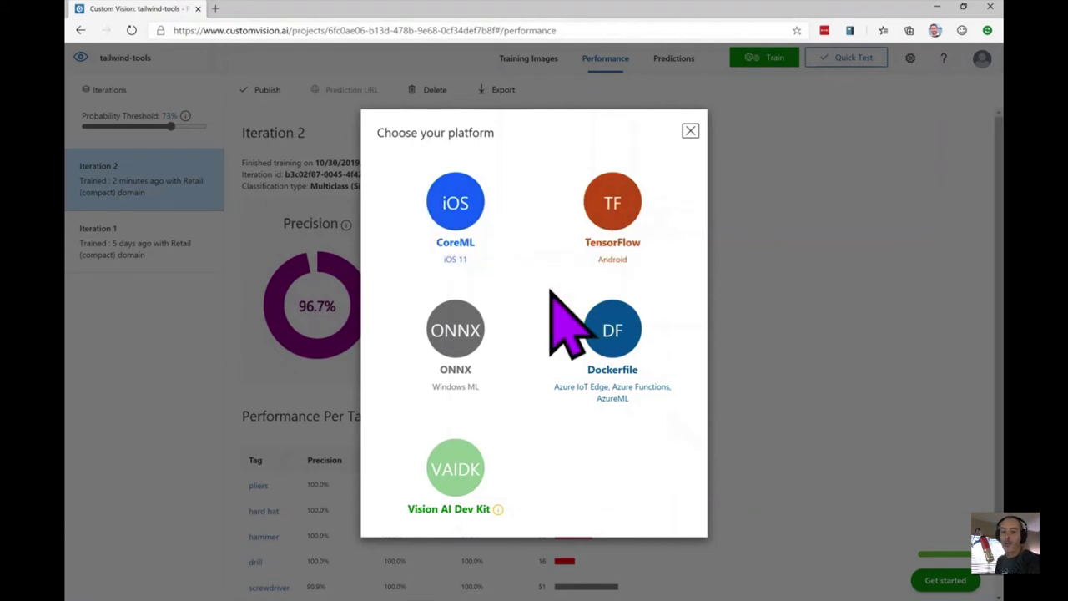
pyautogui.click(454, 329)
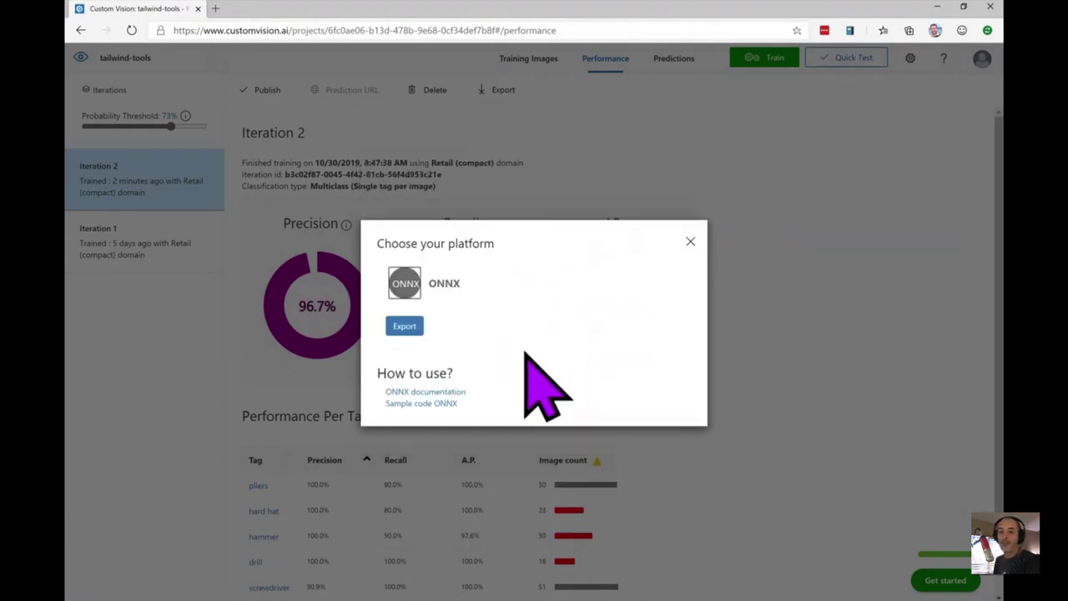
pyautogui.click(405, 325)
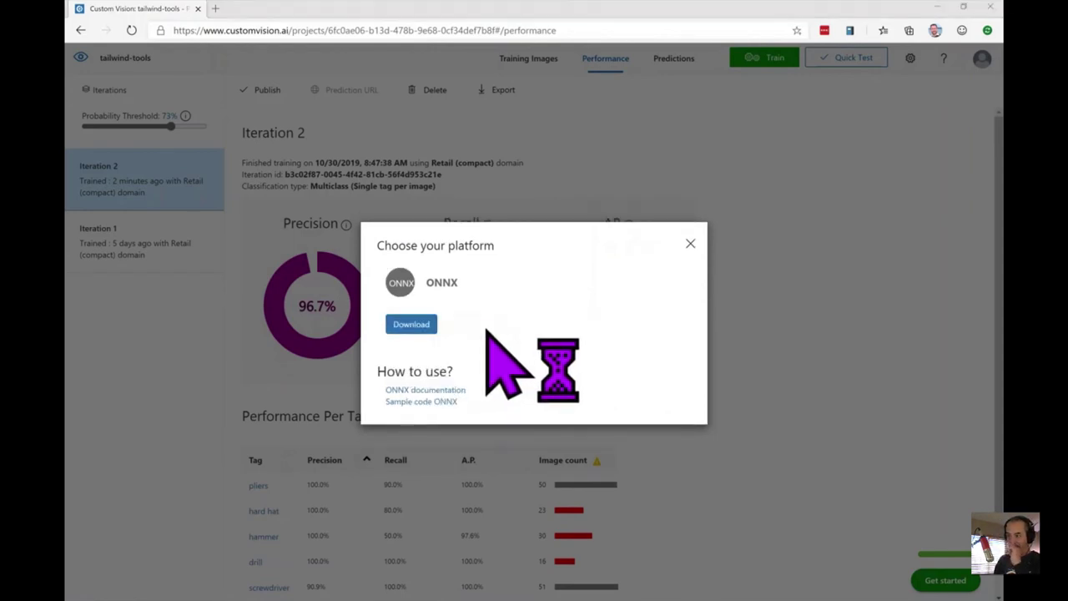
pyautogui.click(413, 325)
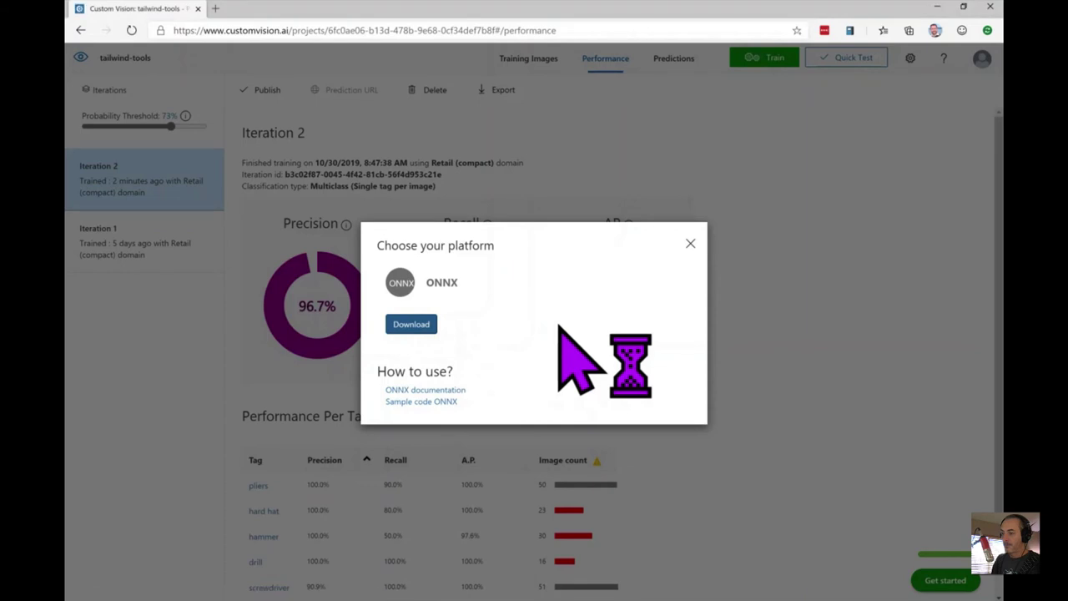
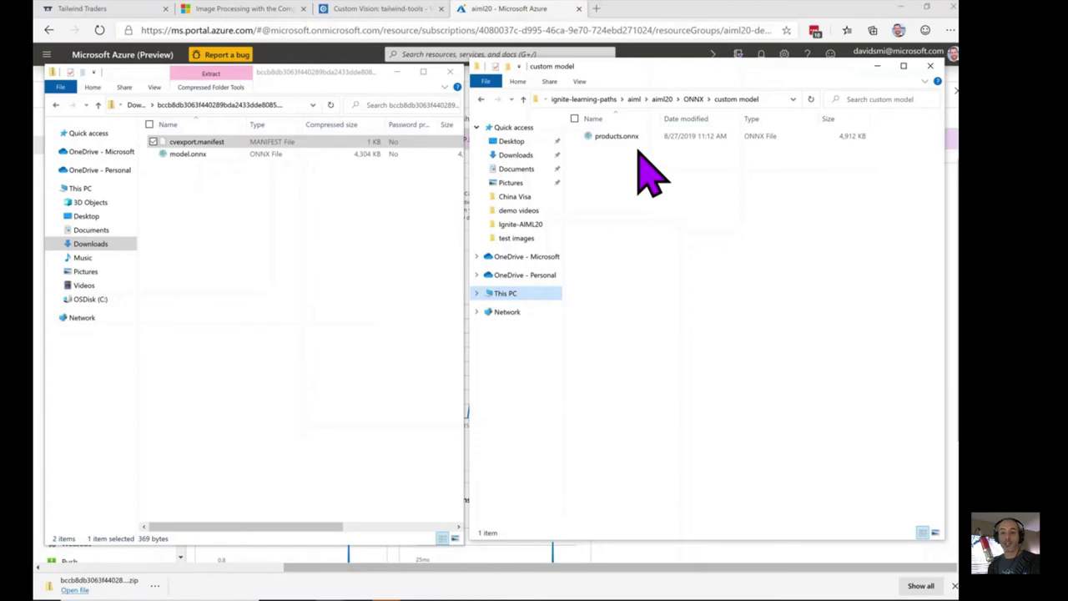
# In the Azure portal, open Advanced Tools for the aiml20 App Service and start Kudu's PowerShell debug console
pyautogui.click(682, 48)
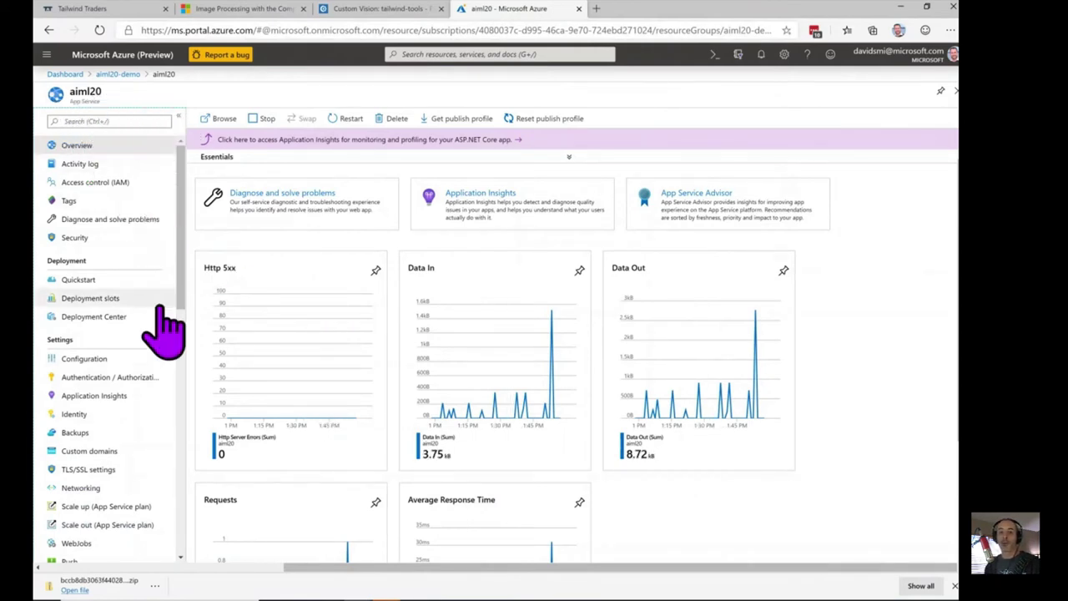
pyautogui.moveTo(186, 298); pyautogui.dragTo(169, 445)
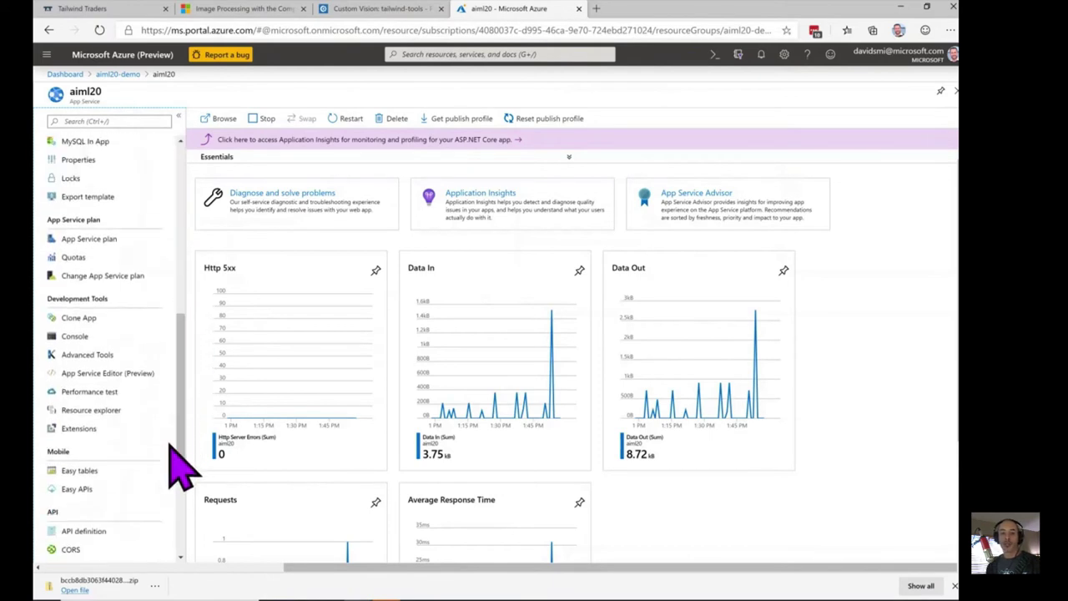
pyautogui.click(100, 359)
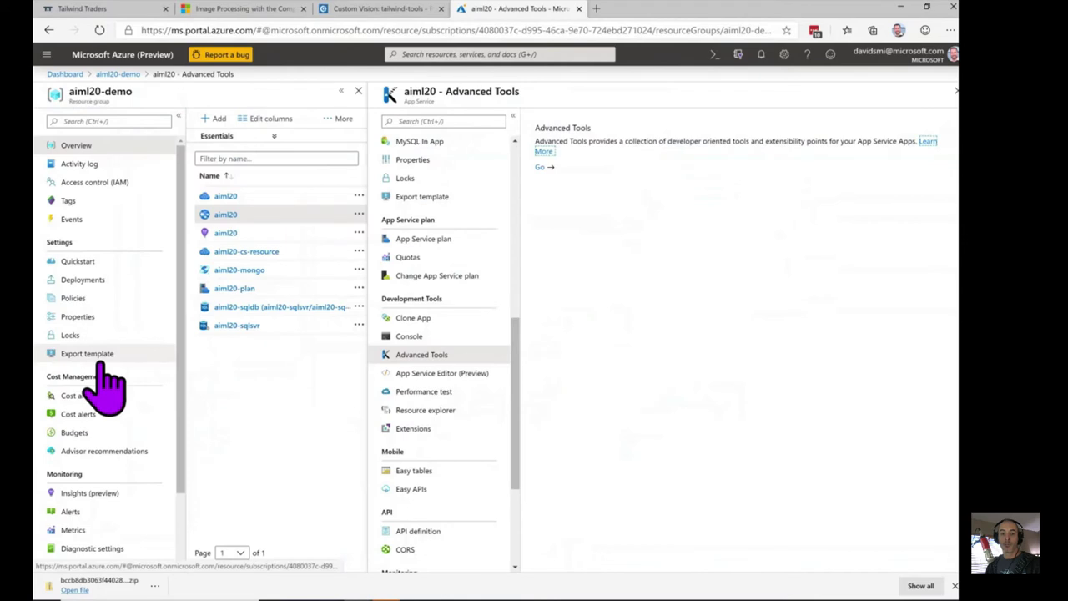
pyautogui.click(539, 168)
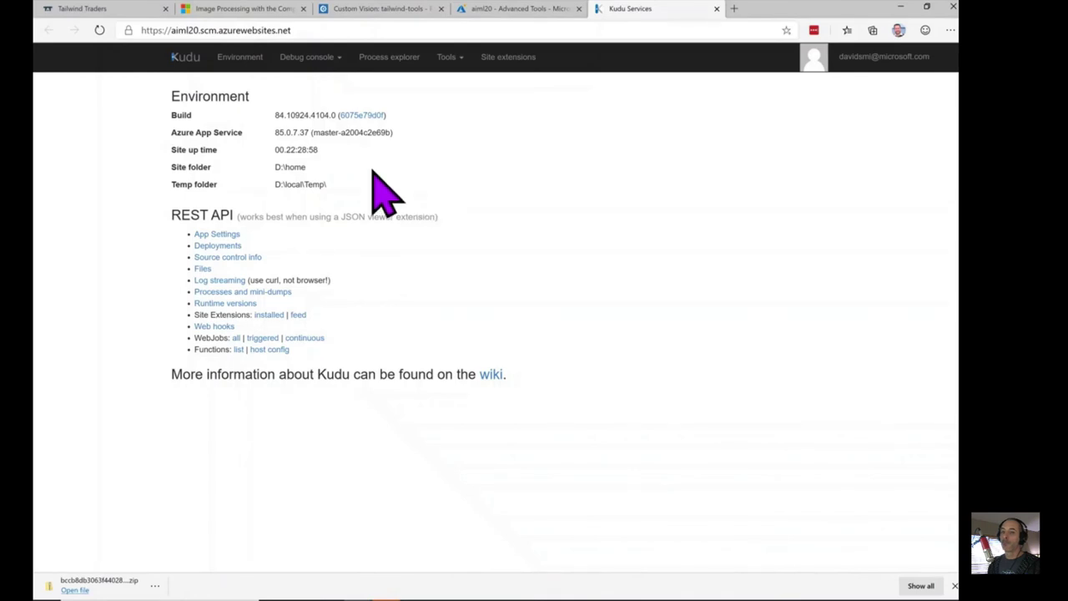
pyautogui.click(321, 59)
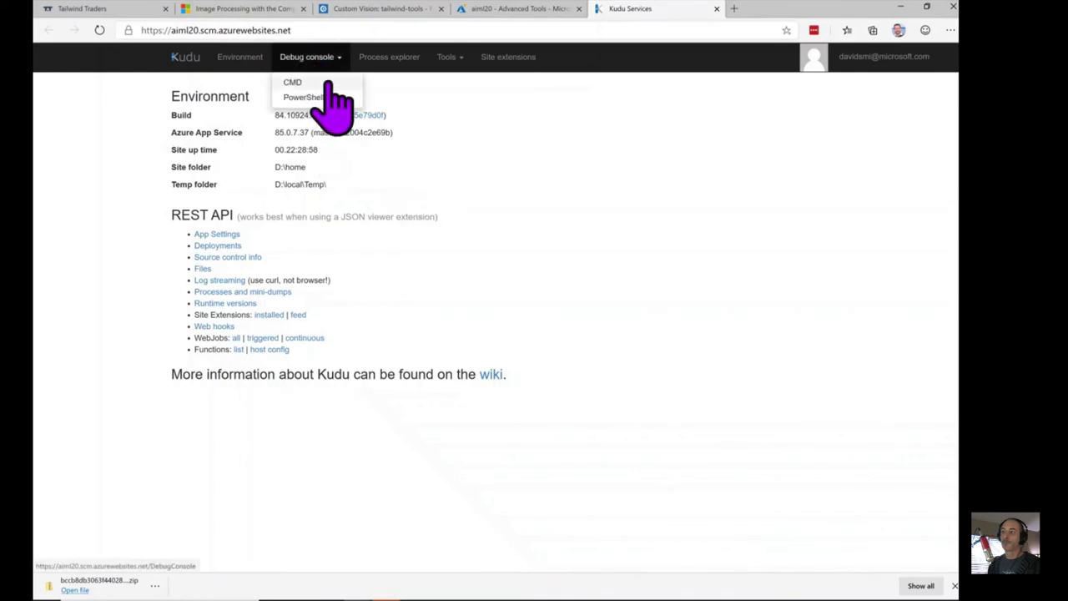
pyautogui.click(323, 98)
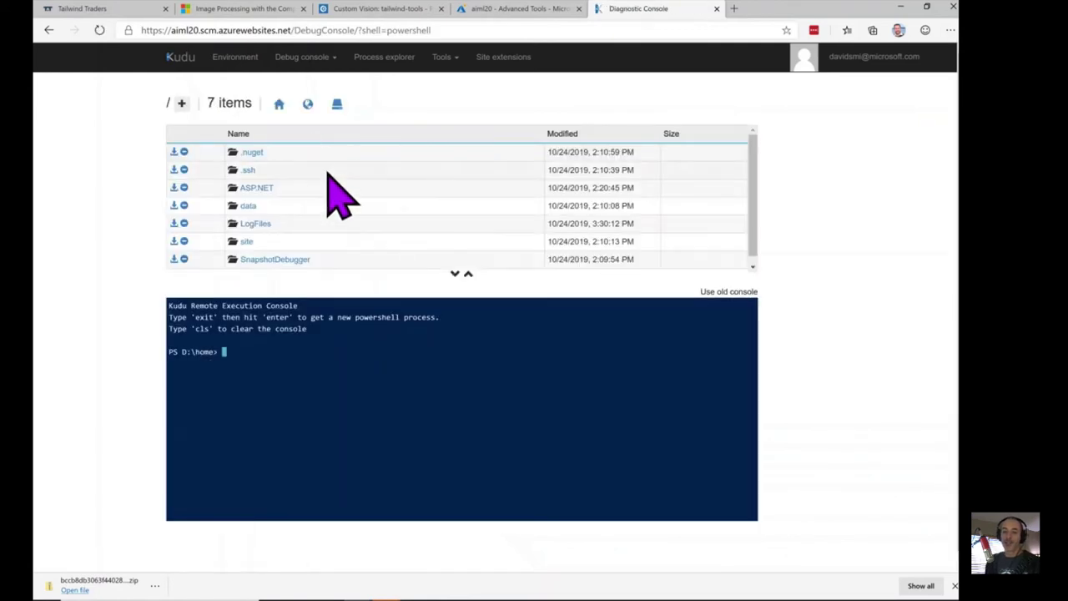
# Browse the app's files to the site/wwwroot/Standalone/OnnxModels folder
pyautogui.click(247, 241)
pyautogui.click(259, 223)
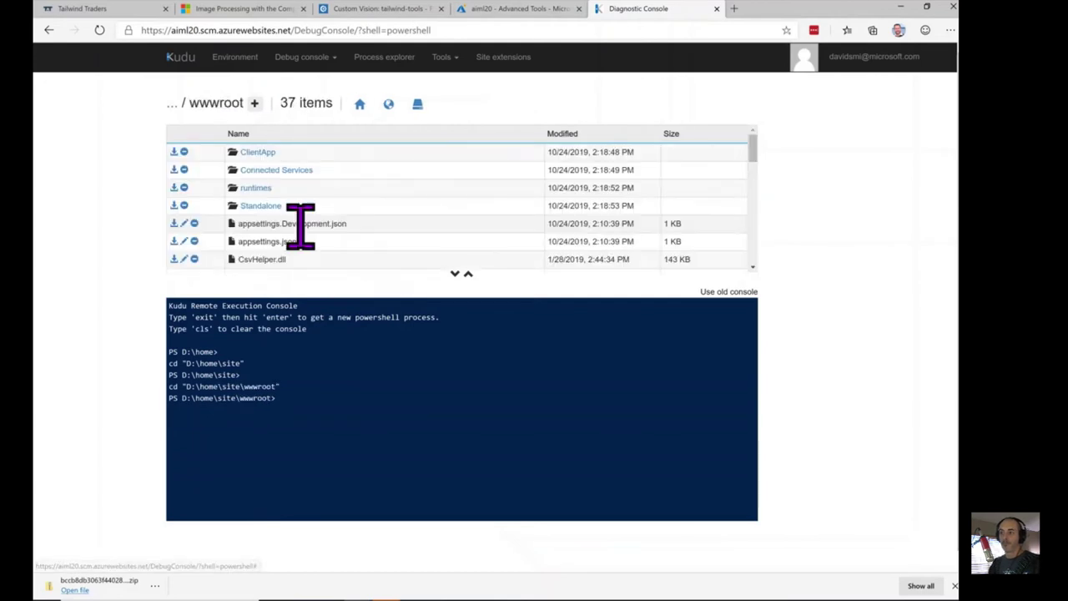
pyautogui.click(275, 206)
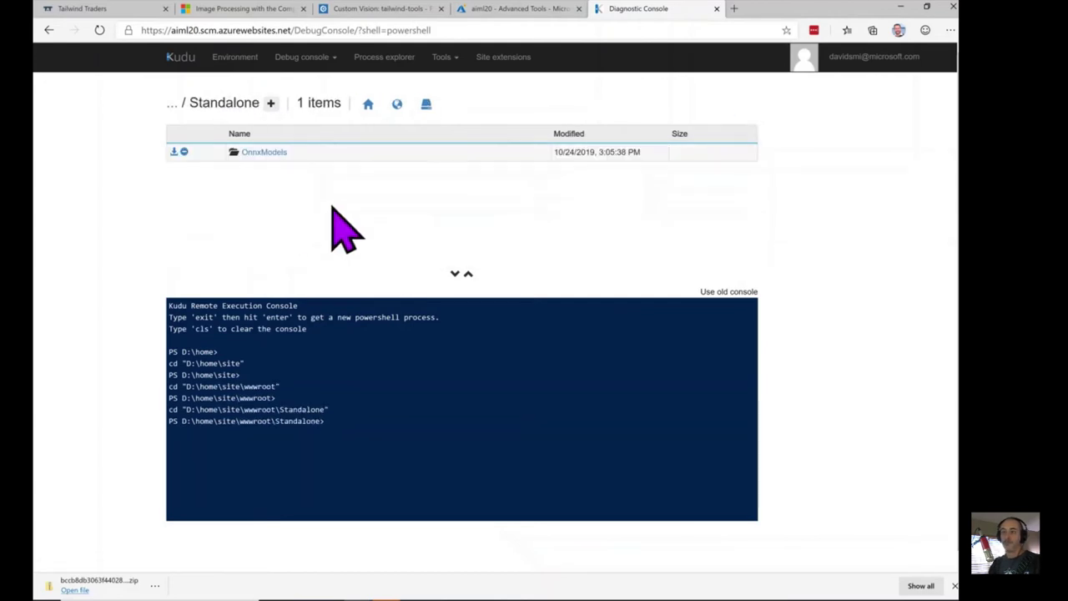
pyautogui.click(258, 152)
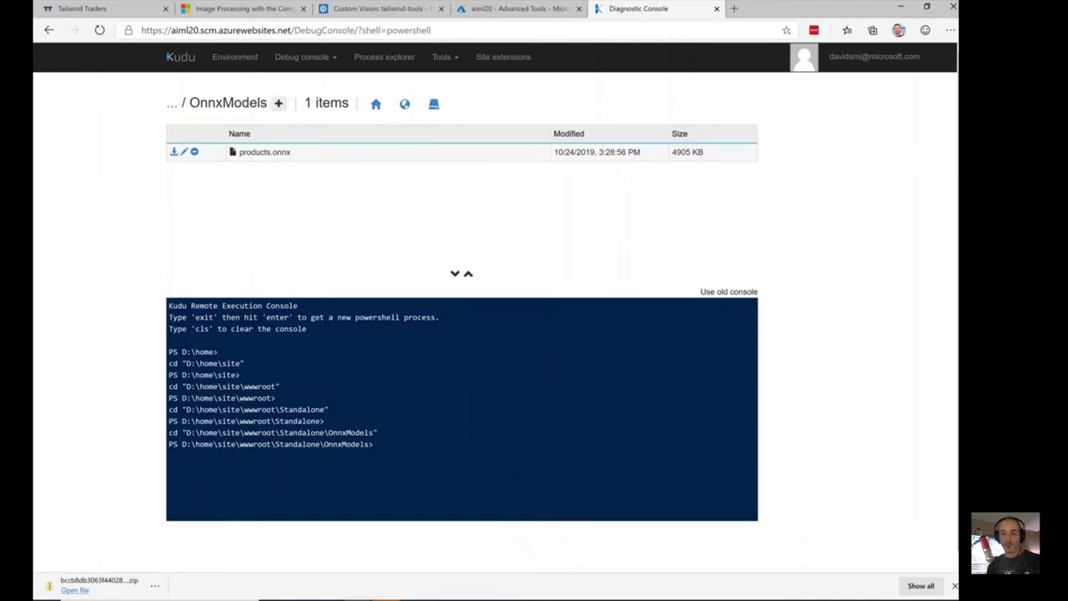
# Upload products.onnx from the local custom model folder into OnnxModels, replacing the existing file
pyautogui.moveTo(386, 598)
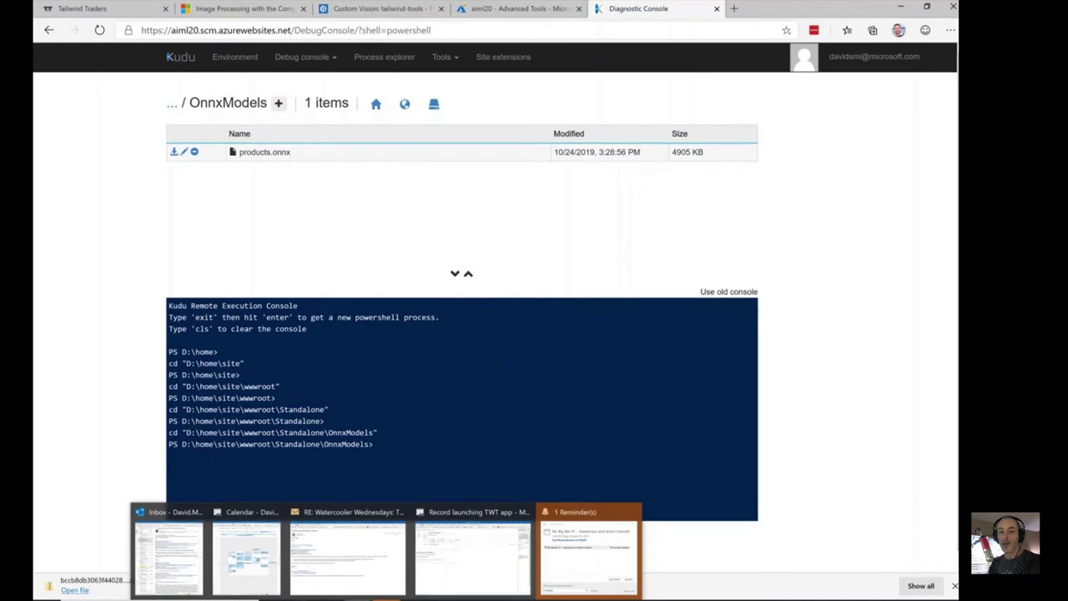
pyautogui.moveTo(329, 597)
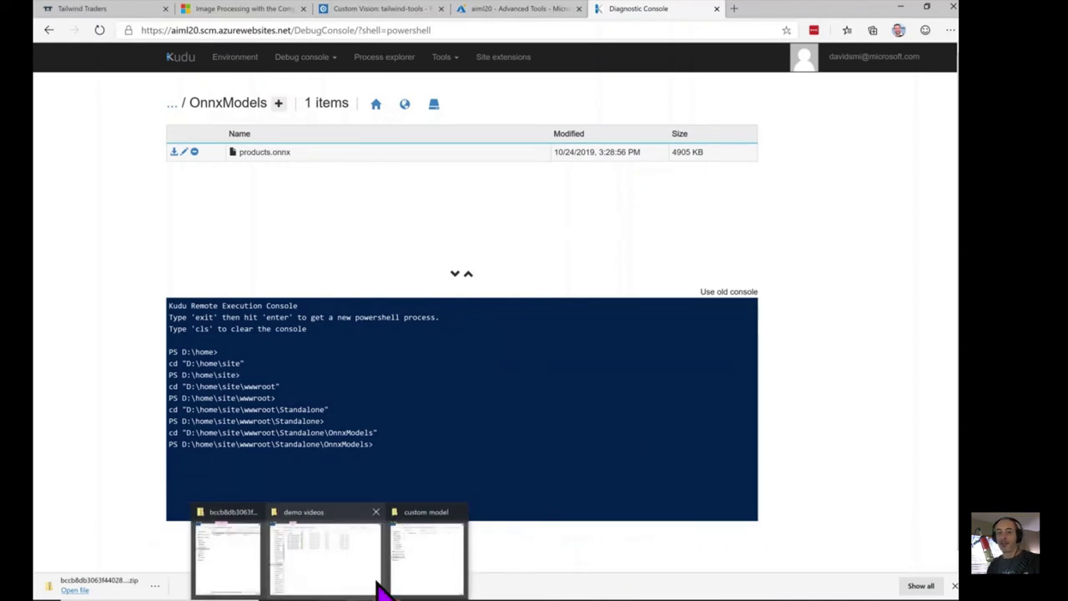
pyautogui.click(428, 563)
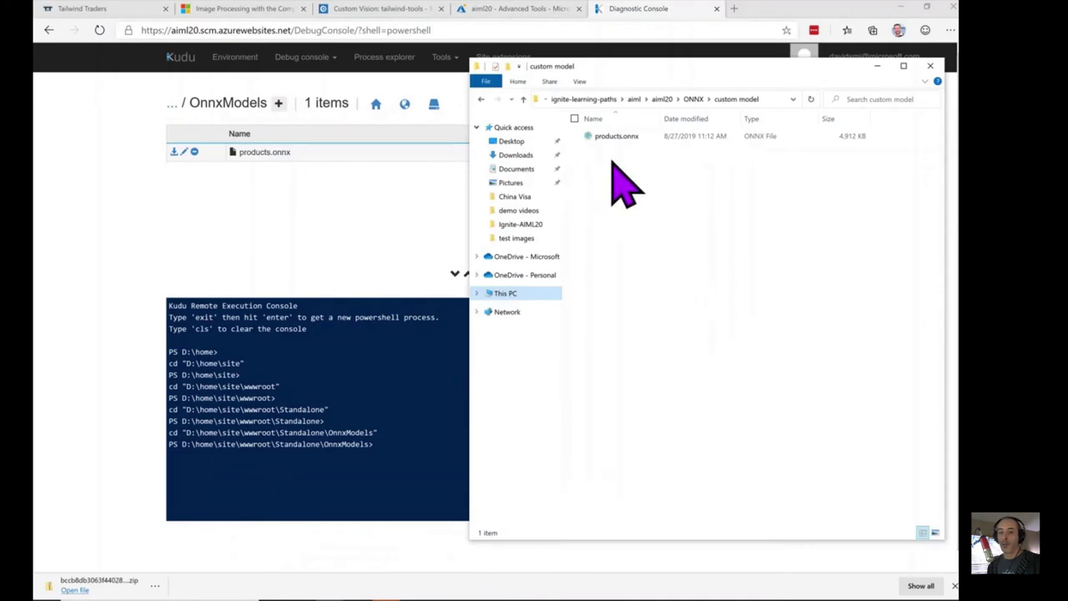
pyautogui.moveTo(618, 137); pyautogui.dragTo(330, 219)
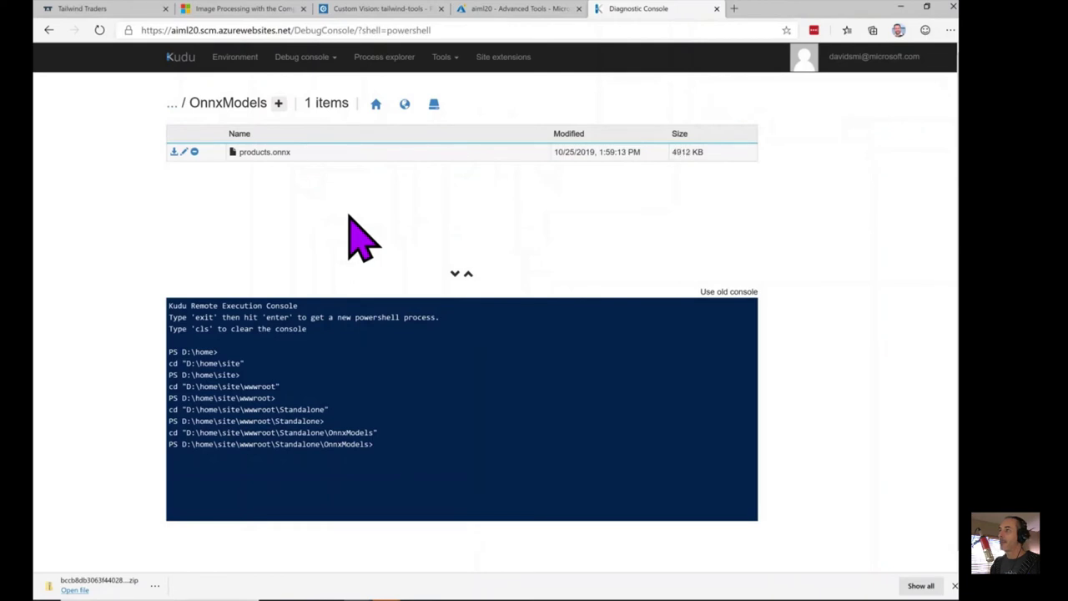
# Return to the aiml20-demo resource group in the Azure portal, open the aiml20 App Service and restart it
pyautogui.click(501, 12)
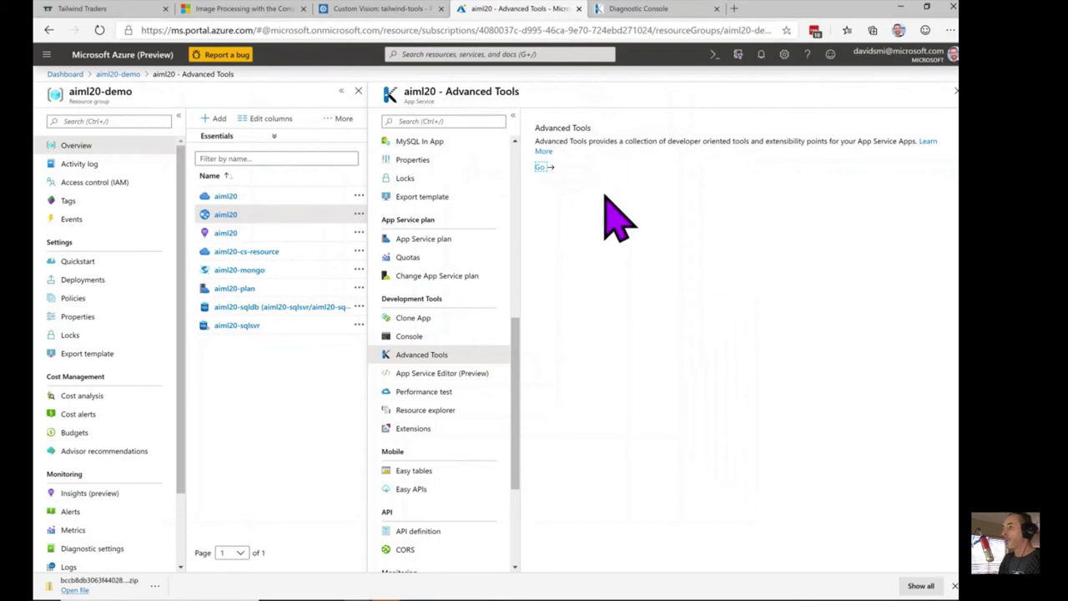
pyautogui.click(952, 90)
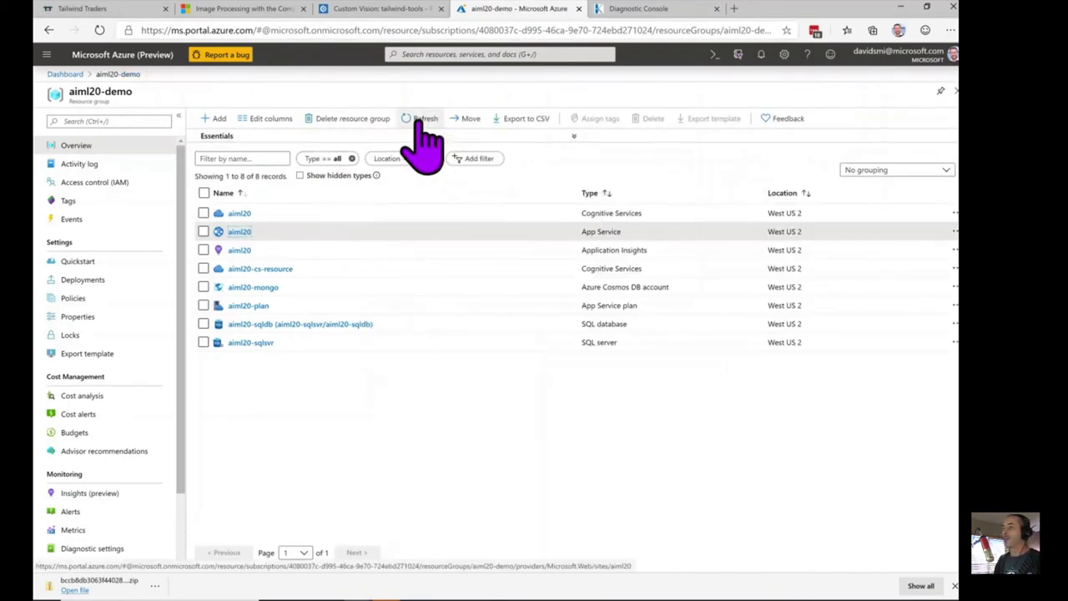
pyautogui.click(250, 231)
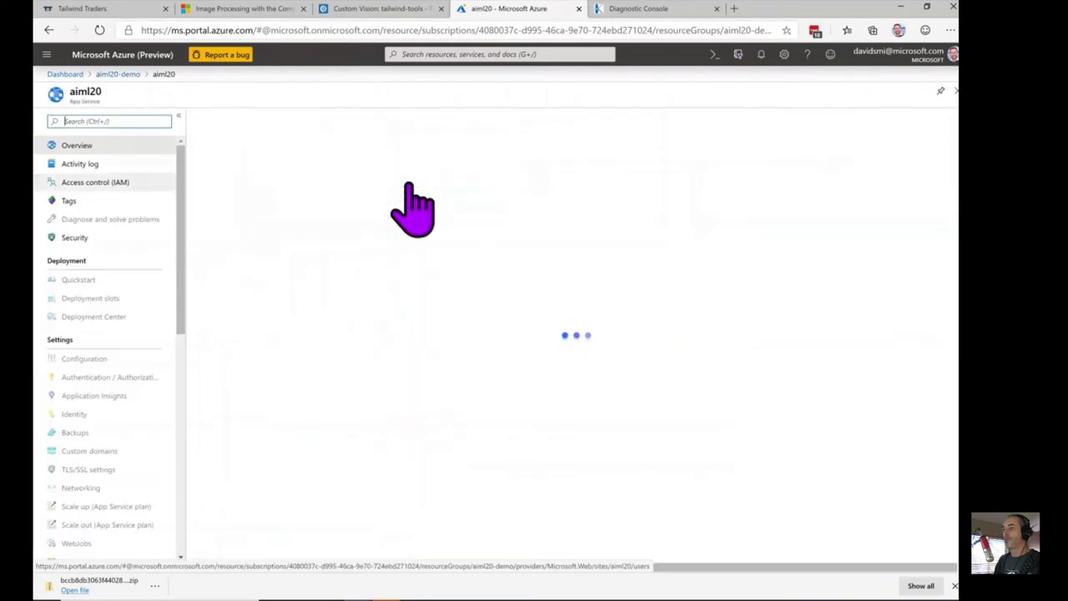
pyautogui.click(348, 119)
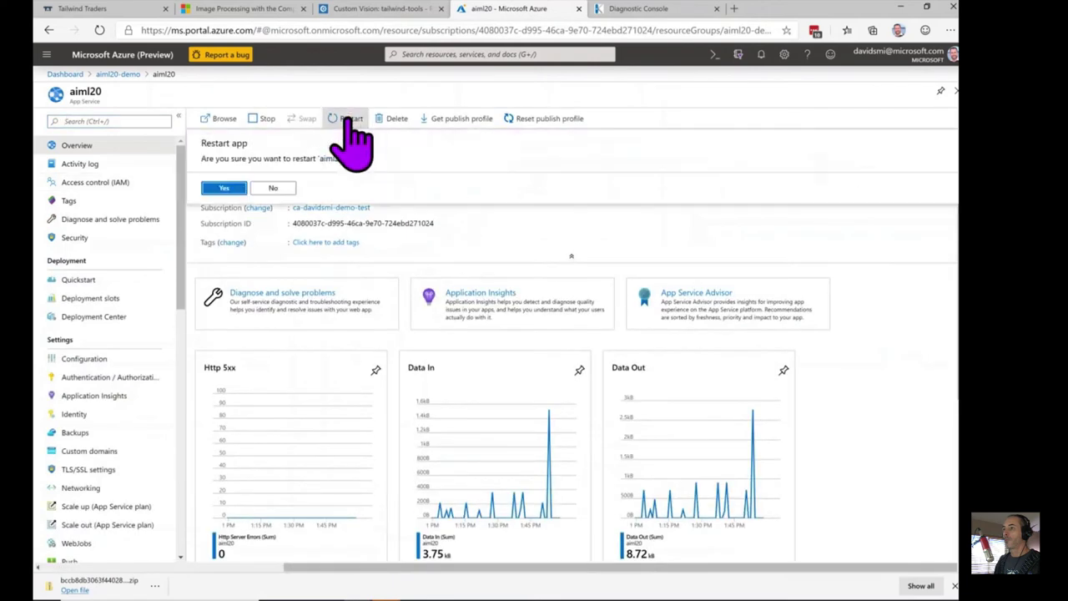
pyautogui.click(228, 188)
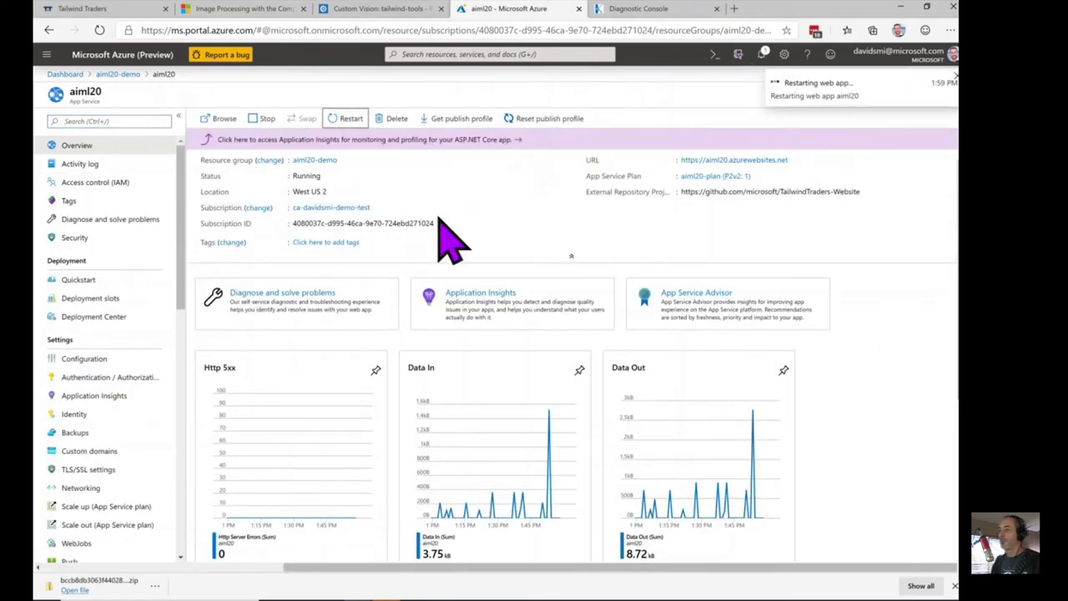
pyautogui.click(571, 256)
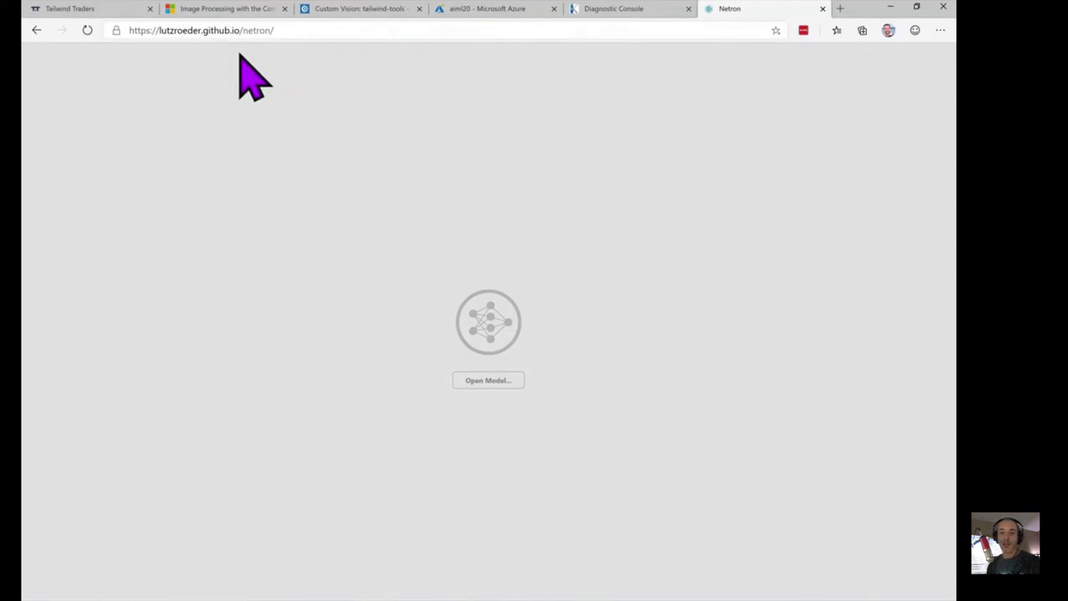
# In Netron, open the products.onnx model from the ONNX/custom model folder
pyautogui.click(492, 381)
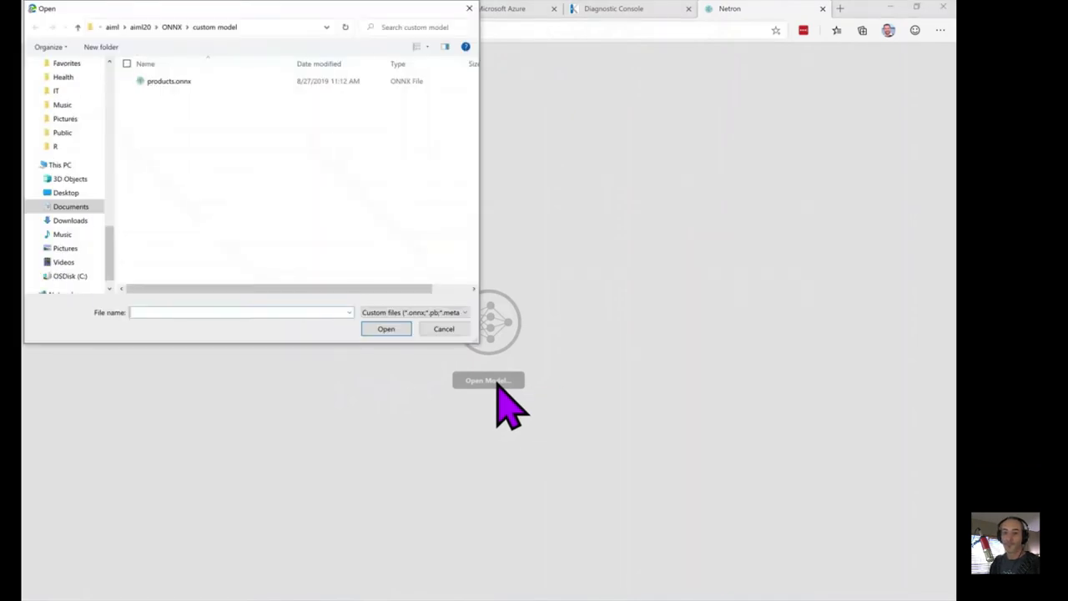
pyautogui.click(158, 84)
pyautogui.click(384, 330)
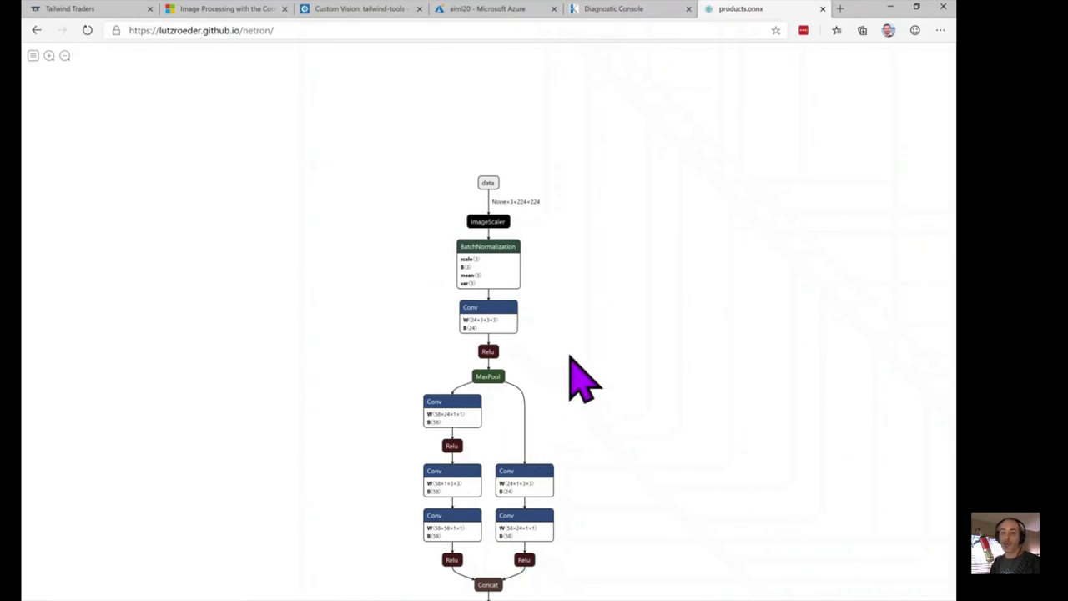
# Examine the products.onnx network graph from its data input through the convolution layers to the classLabel and loss outputs
pyautogui.scroll(-2, 570, 357)
pyautogui.scroll(5, 570, 357)
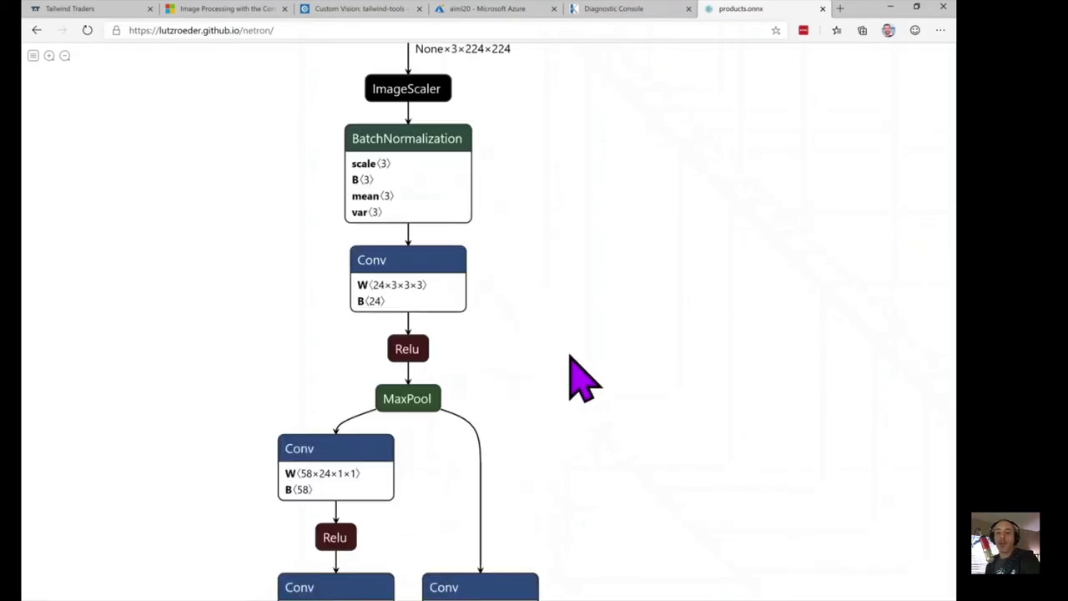
pyautogui.scroll(3, 521, 182)
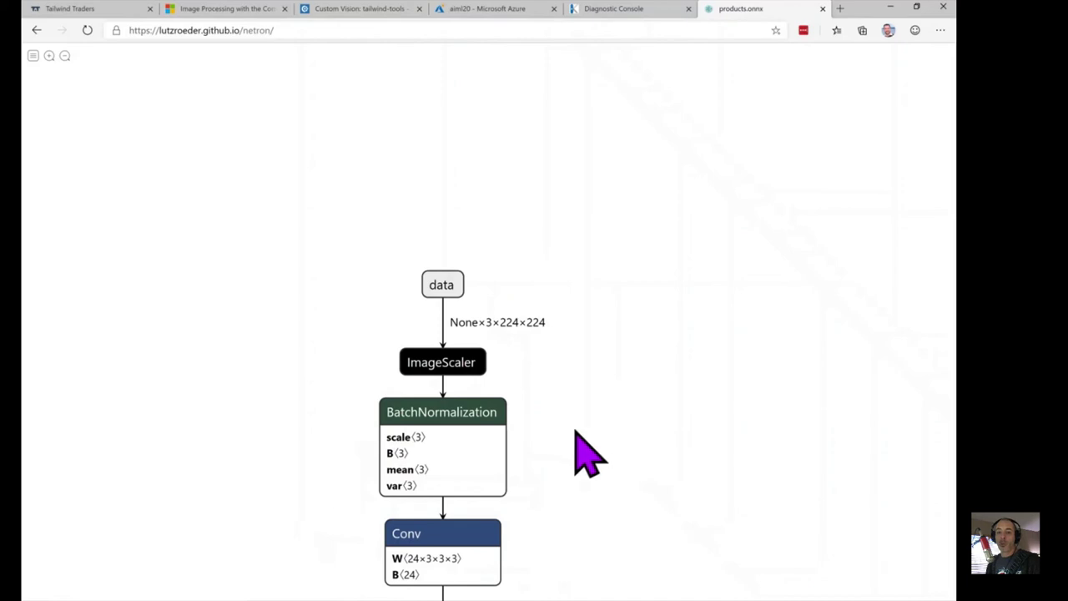
pyautogui.scroll(-5, 589, 377)
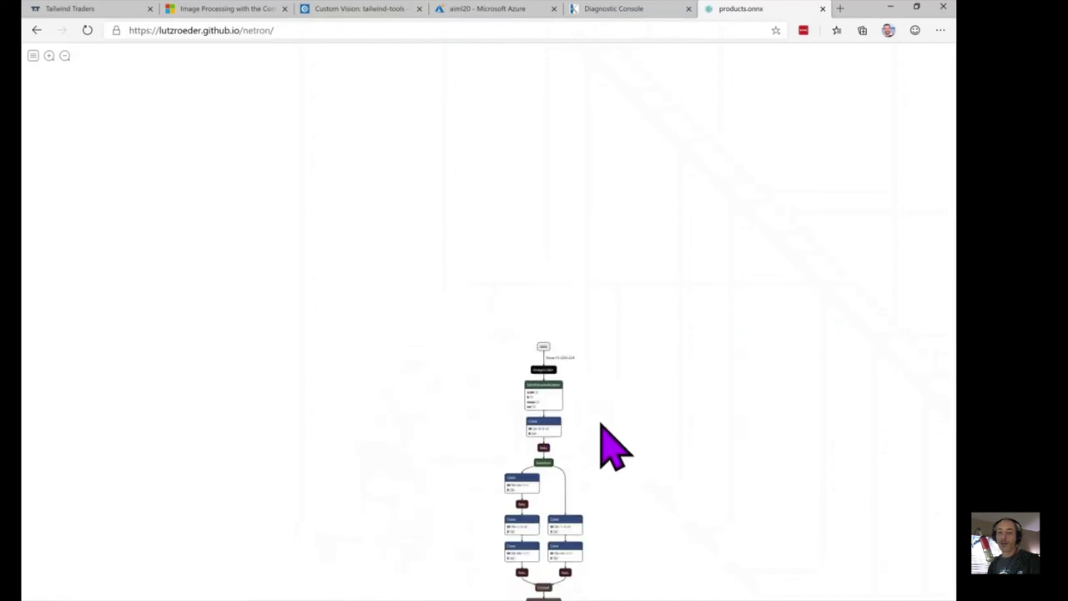
pyautogui.moveTo(594, 465); pyautogui.dragTo(565, 219)
pyautogui.scroll(-10, 564, 217)
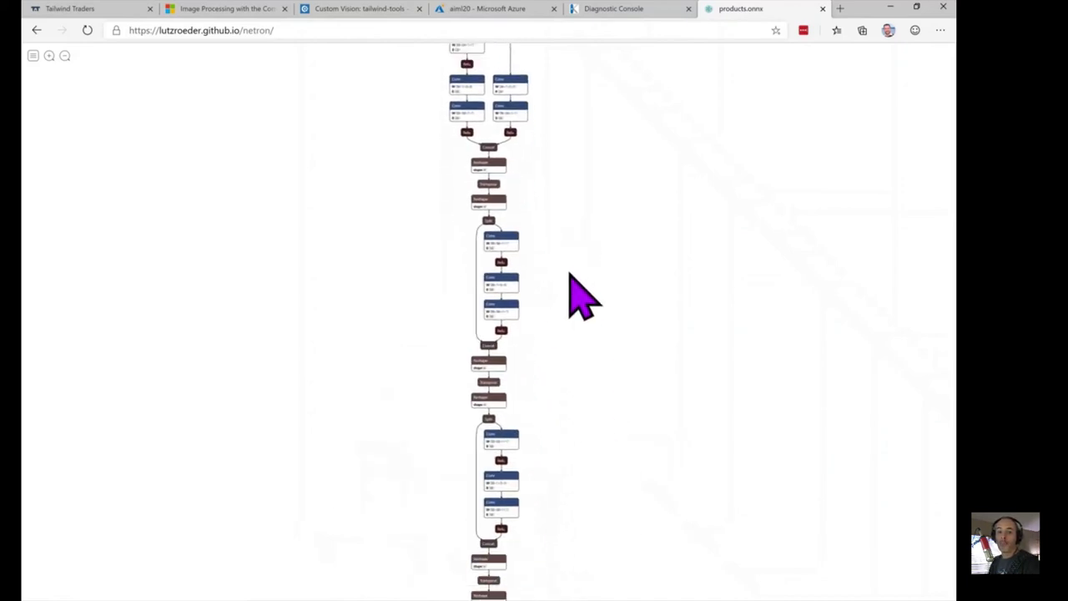
pyautogui.scroll(-10, 541, 329)
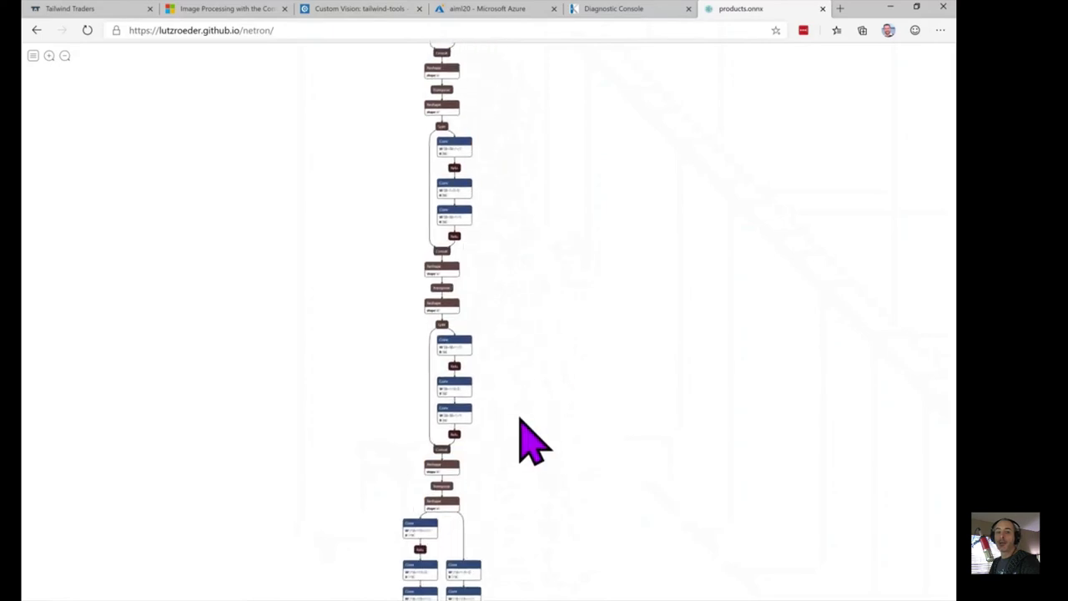
pyautogui.scroll(-10, 530, 452)
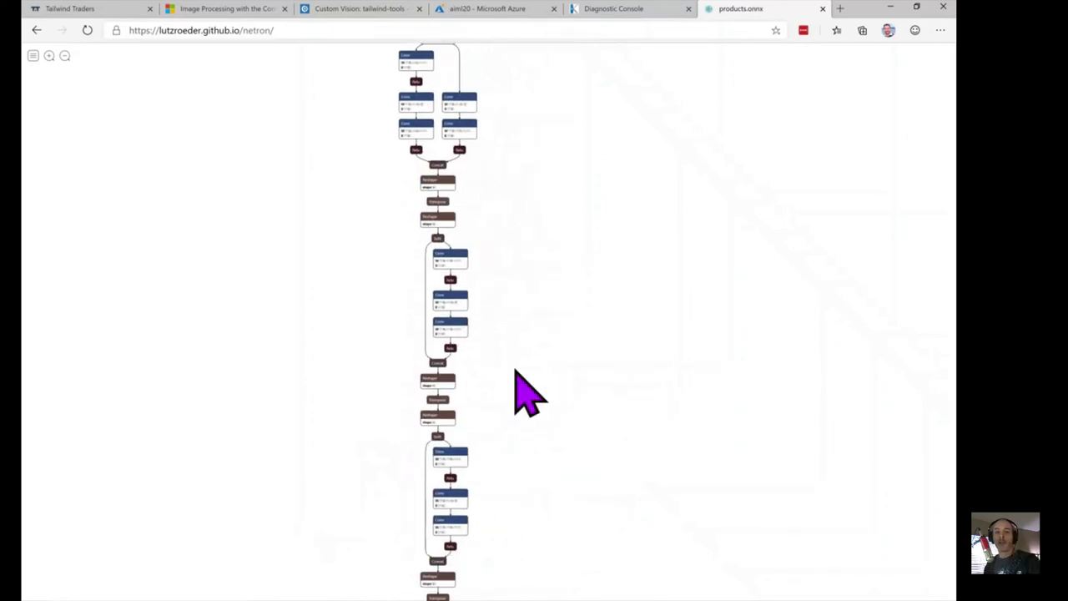
pyautogui.scroll(-5, 529, 544)
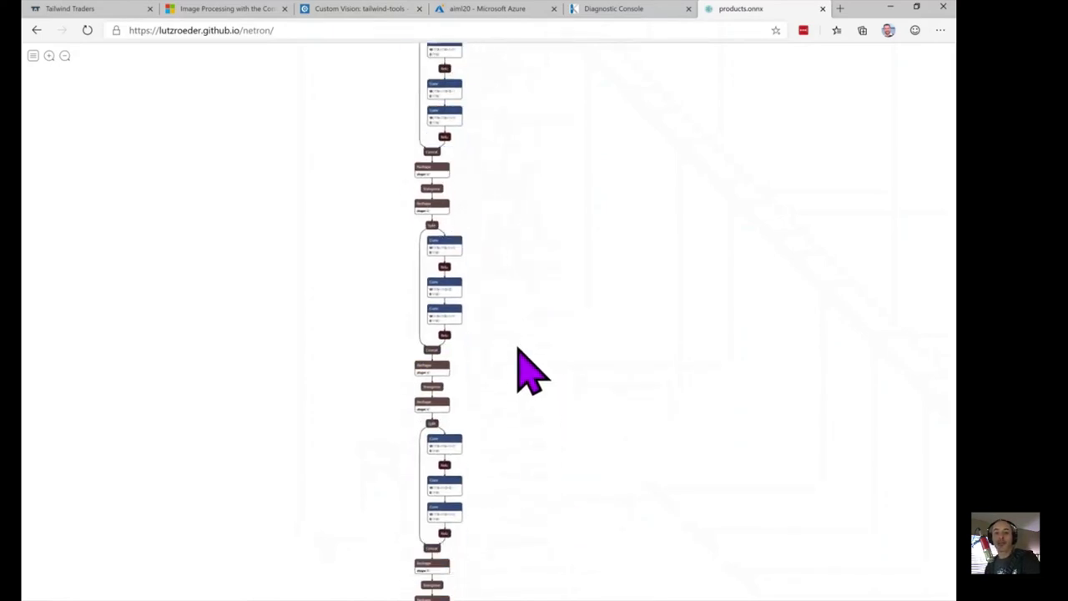
pyautogui.scroll(-10, 506, 467)
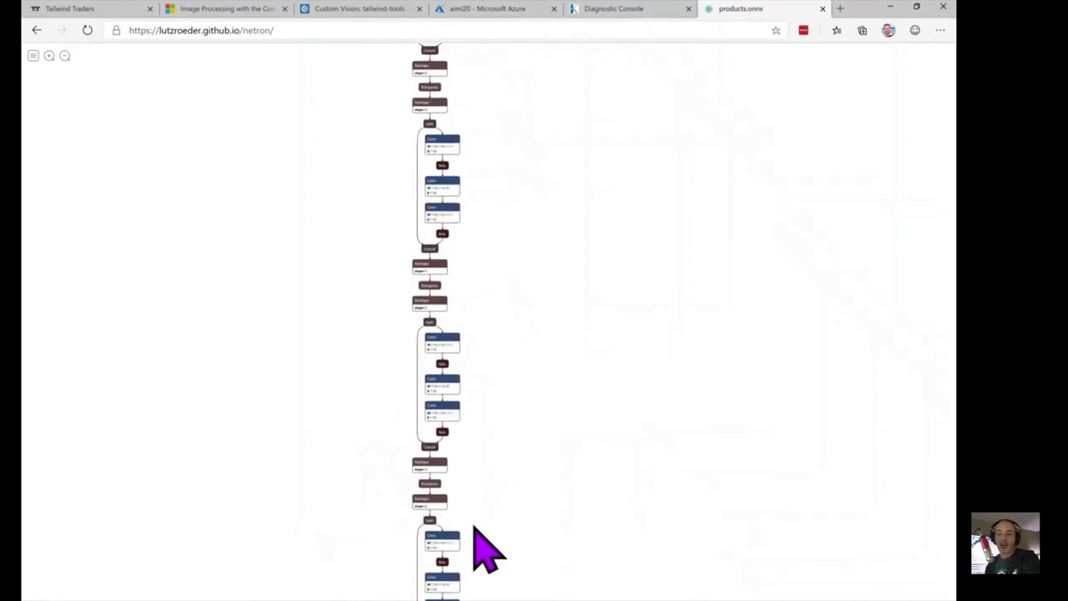
pyautogui.scroll(-10, 494, 515)
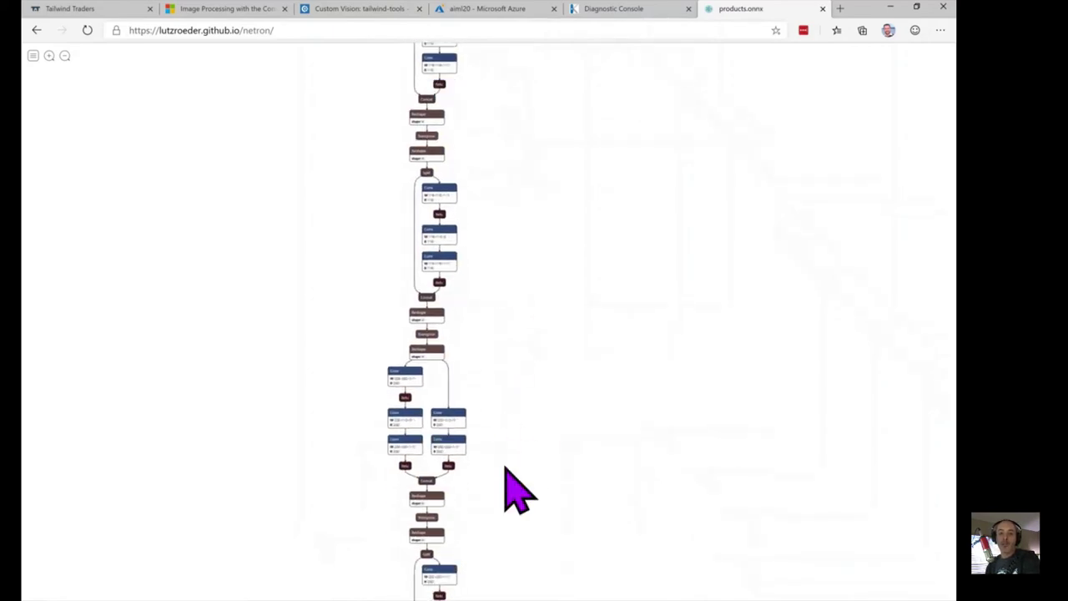
pyautogui.scroll(-10, 496, 488)
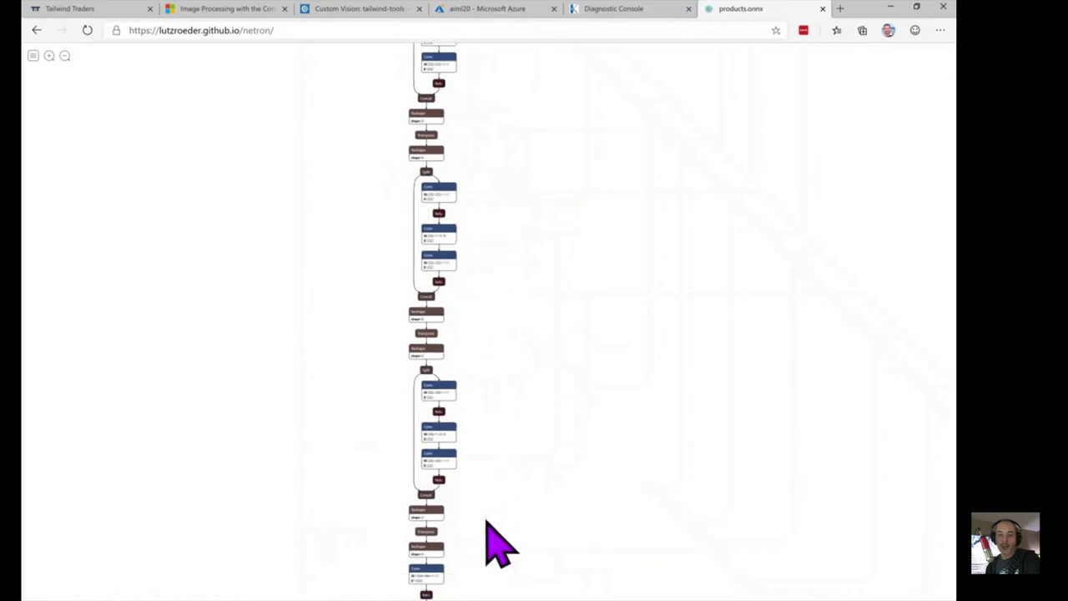
pyautogui.scroll(5, 480, 418)
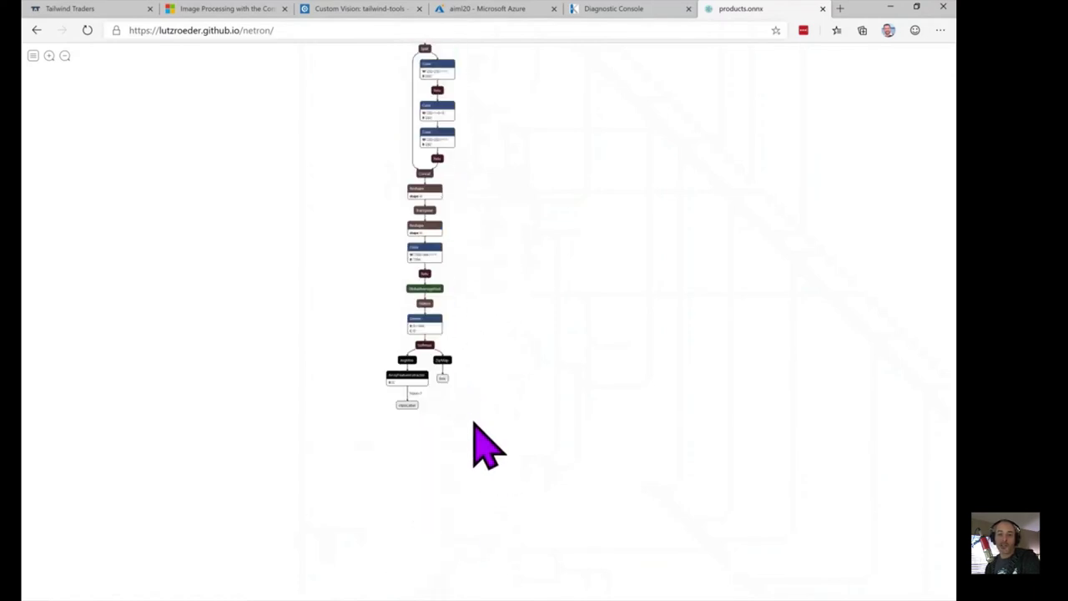
pyautogui.scroll(5, 451, 376)
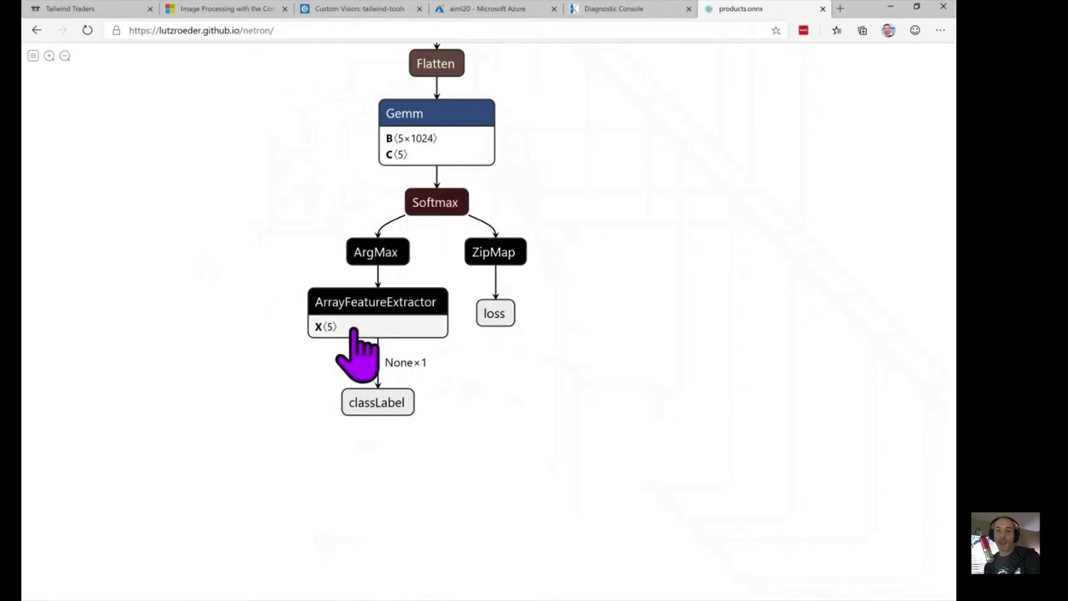
# Inspect the properties of the ArrayFeatureExtractor node and the model's loss output
pyautogui.click(354, 331)
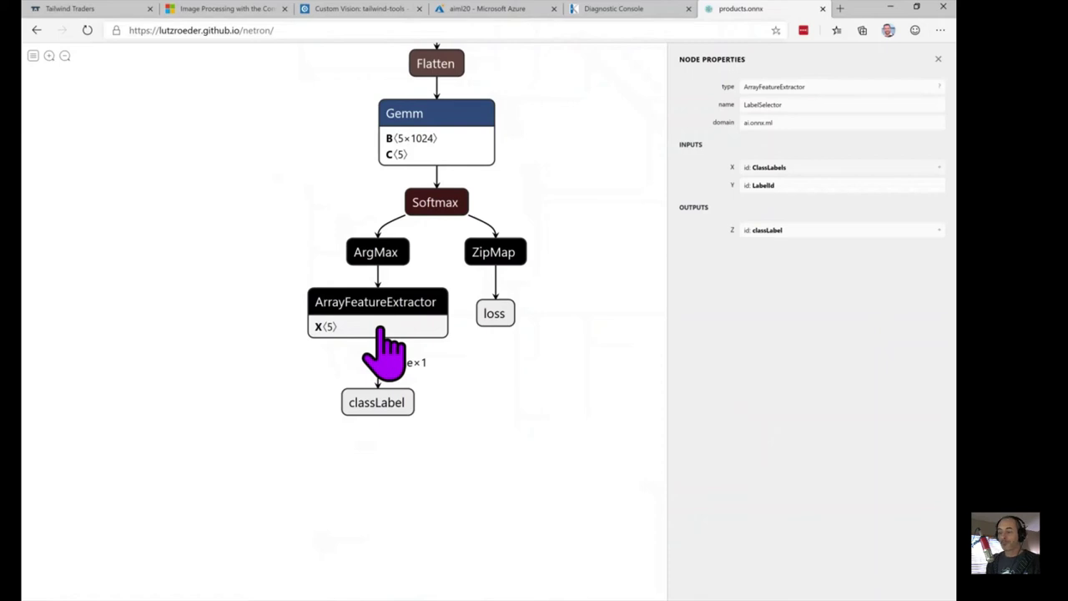
pyautogui.click(504, 315)
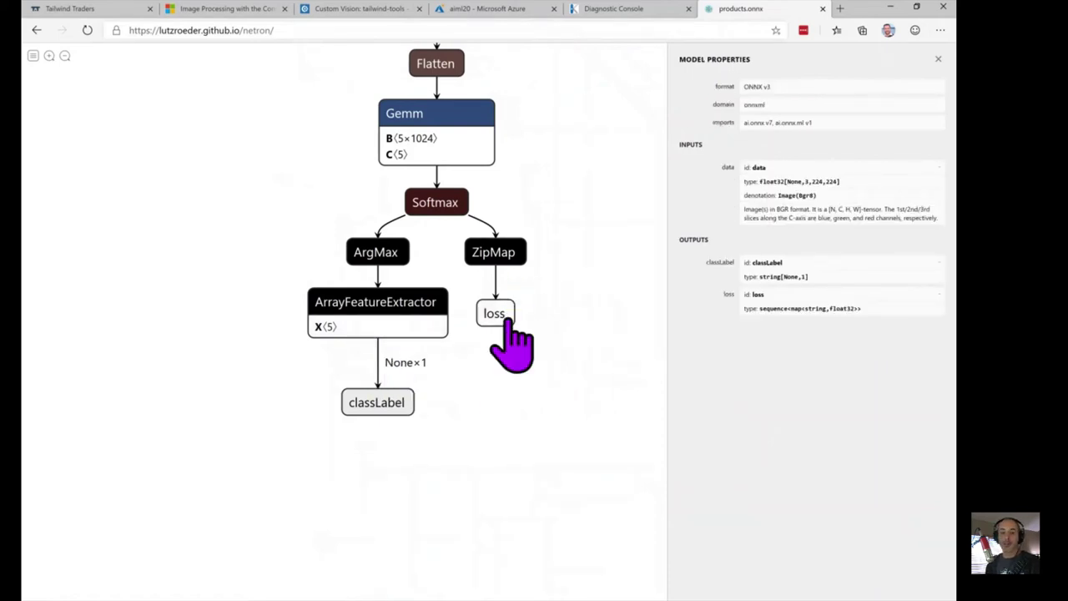
pyautogui.moveTo(505, 320)
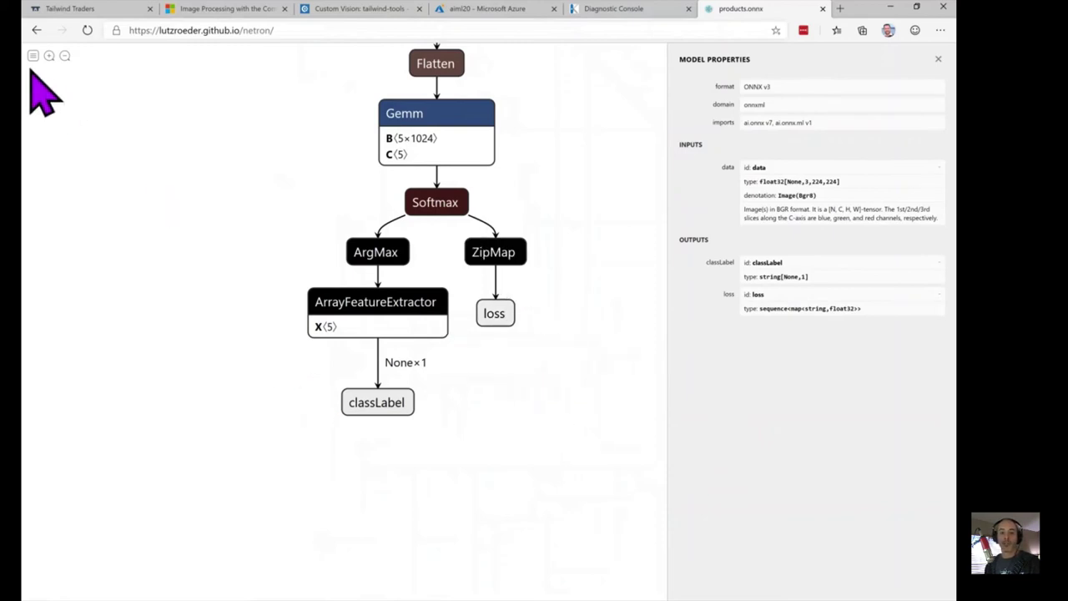
# Switch to the Tailwind Traders site's home page and upload pliers.jpg from aiml20/test images as the smart shopping photo
pyautogui.click(88, 10)
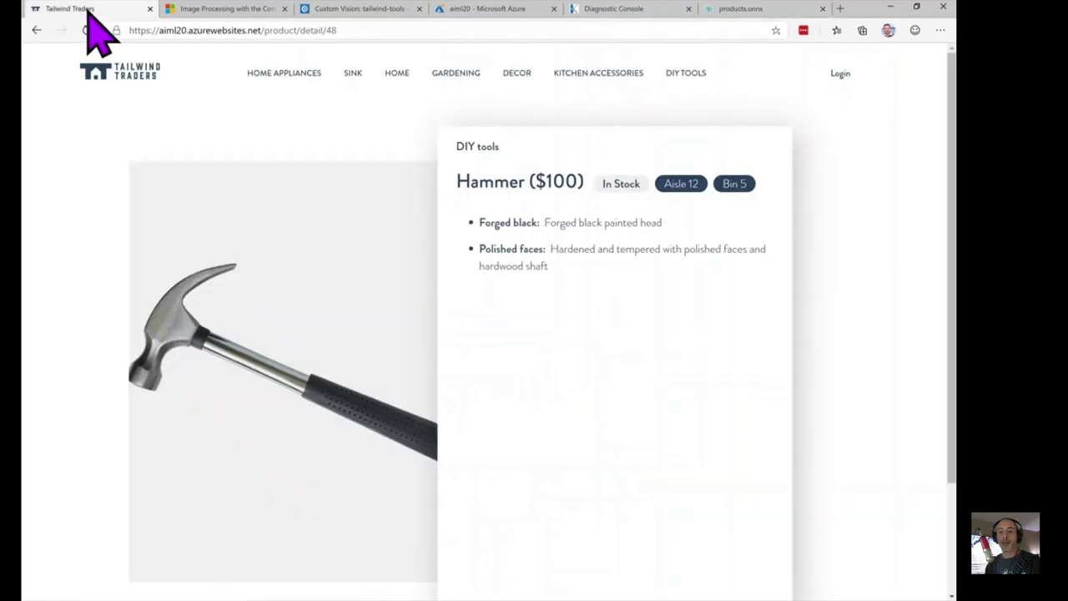
pyautogui.click(144, 84)
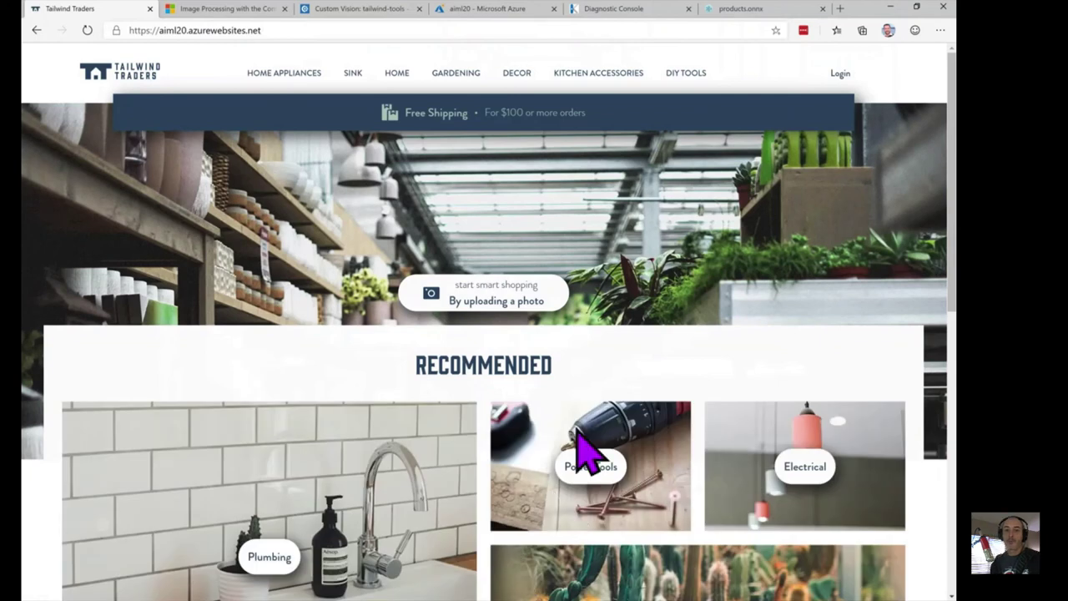
pyautogui.click(478, 300)
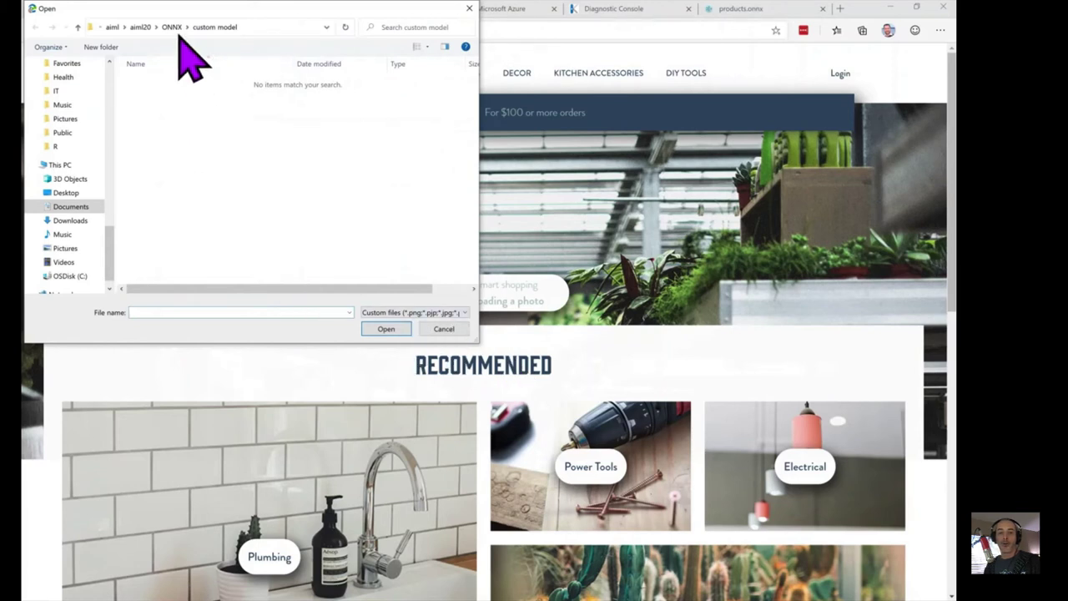
pyautogui.click(174, 28)
pyautogui.click(142, 27)
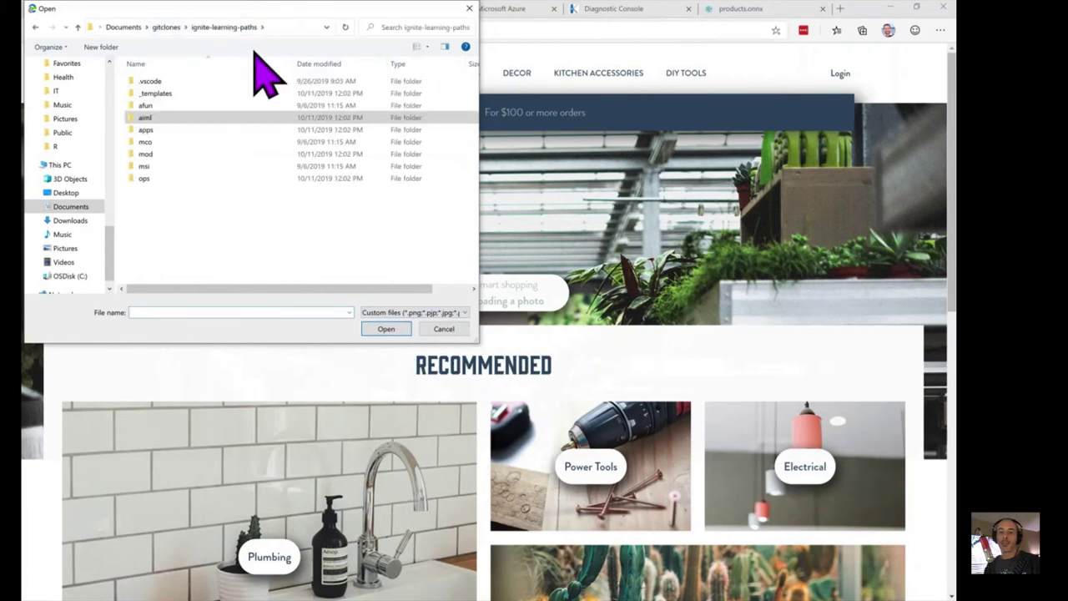
pyautogui.doubleClick(150, 117)
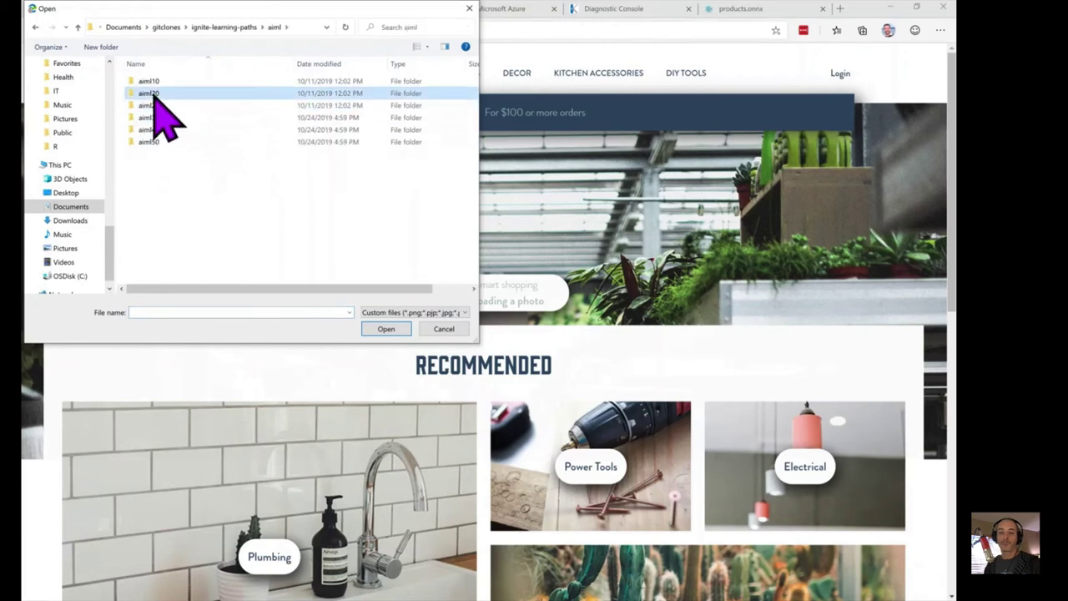
pyautogui.doubleClick(154, 94)
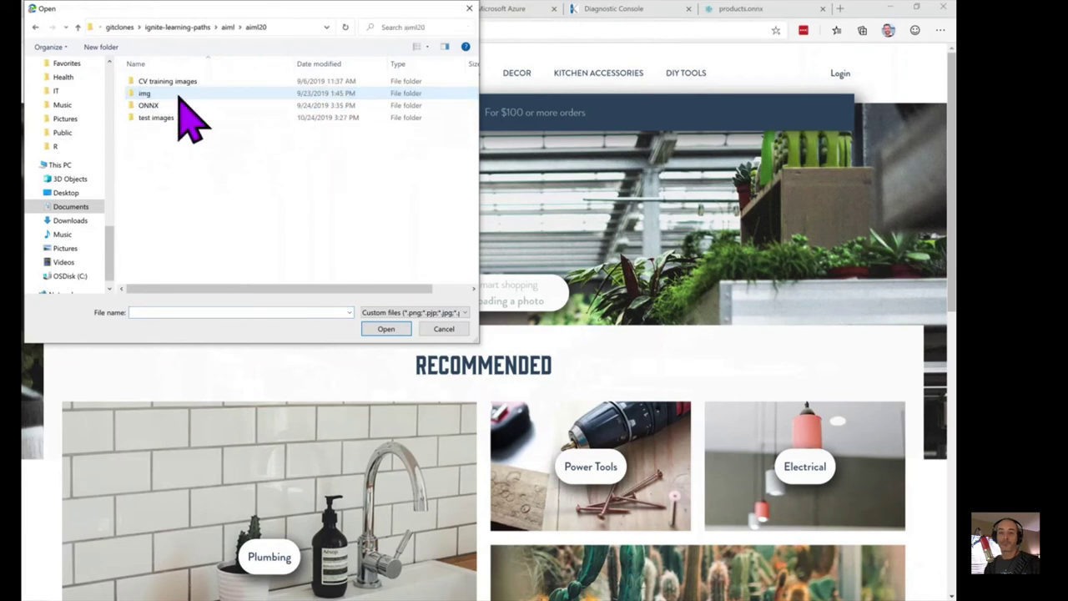
pyautogui.doubleClick(160, 121)
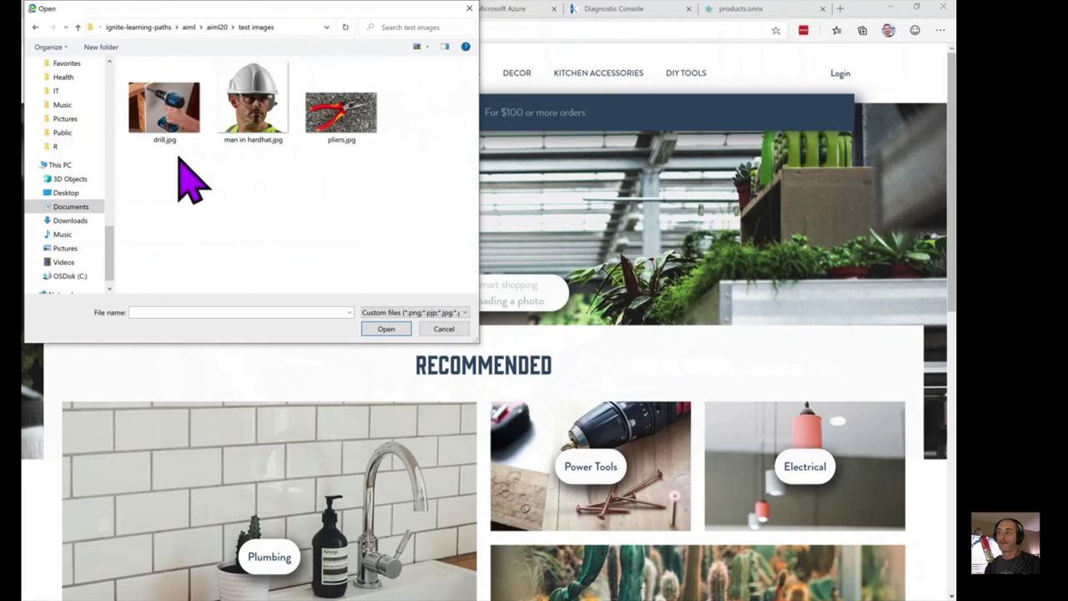
pyautogui.click(351, 133)
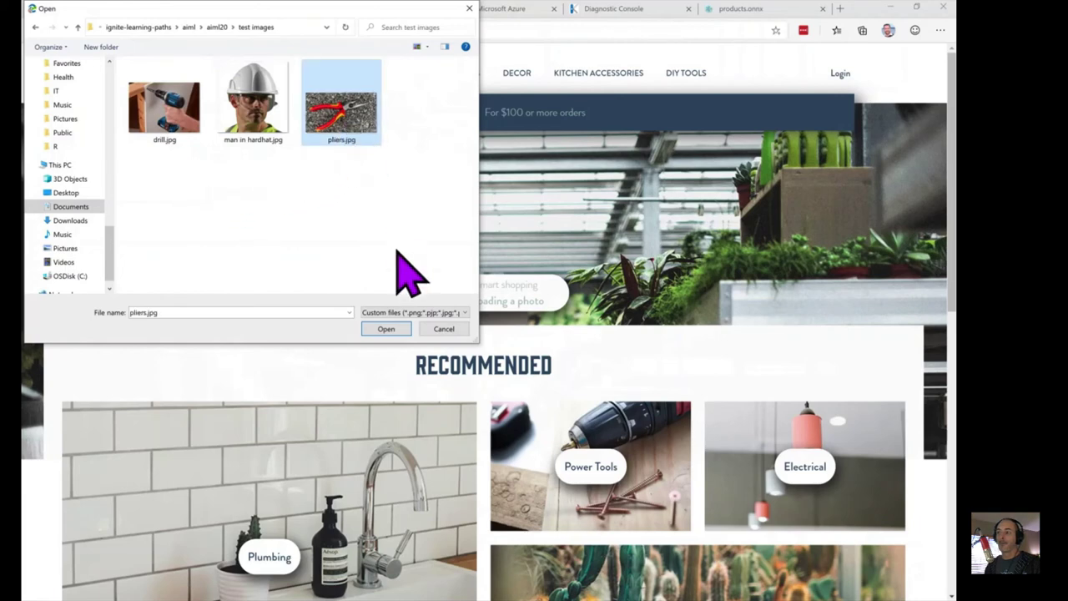
pyautogui.click(389, 329)
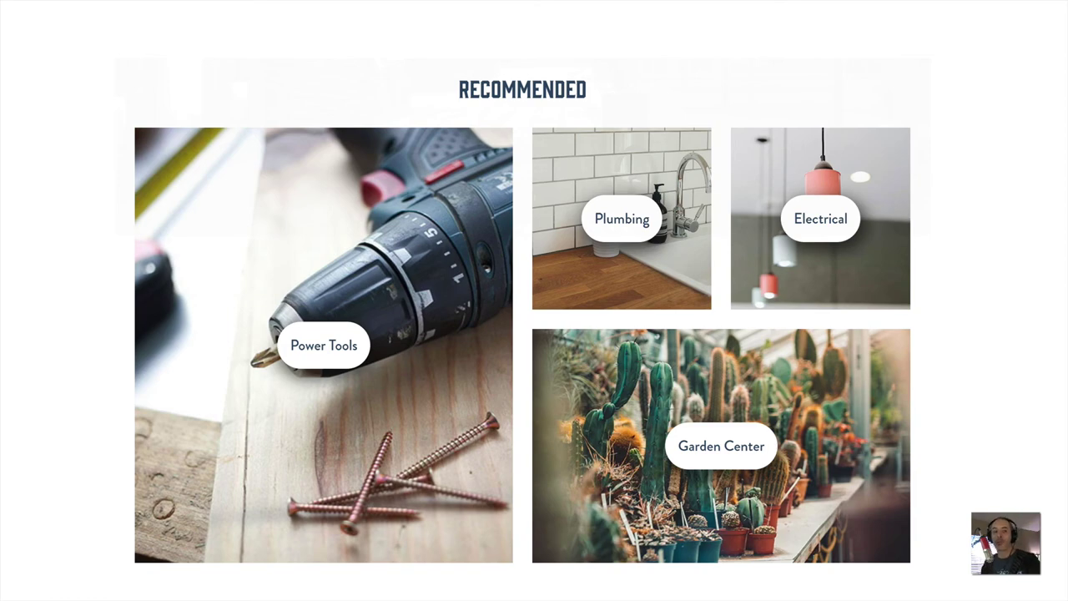
pyautogui.press('Right')
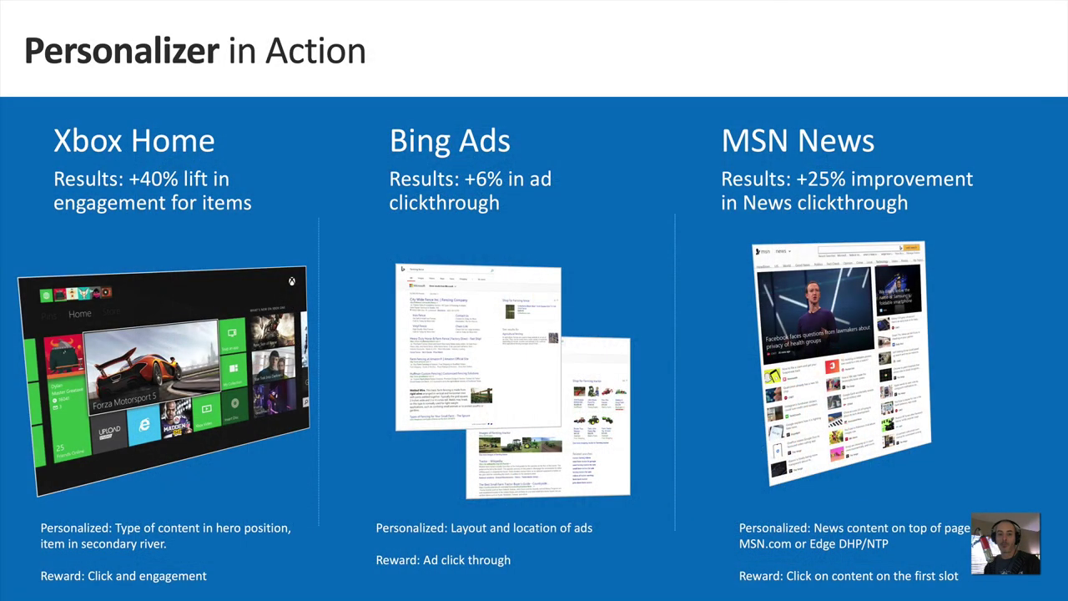